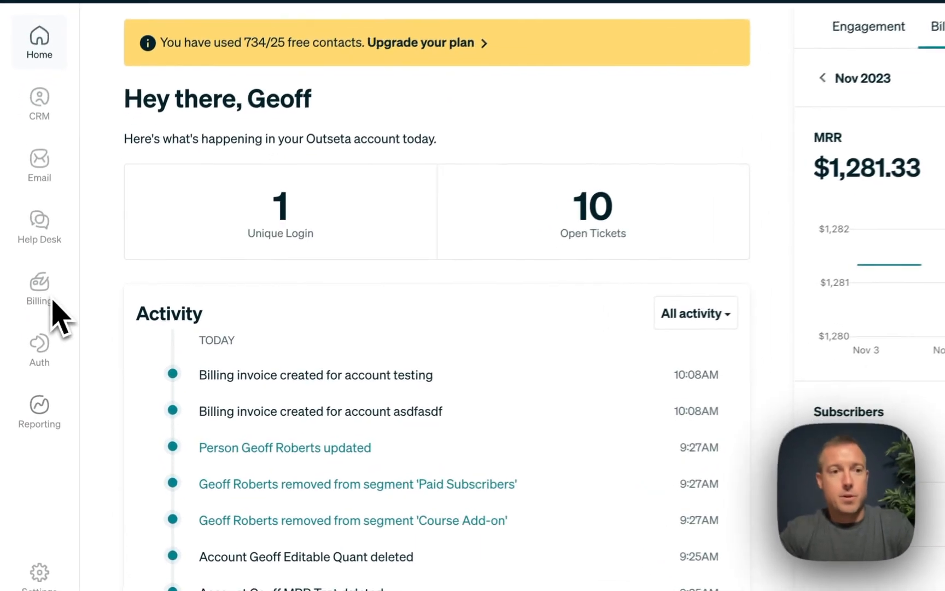
View the billing settings and the list of plans in Outseta.
mouse_move(35, 335)
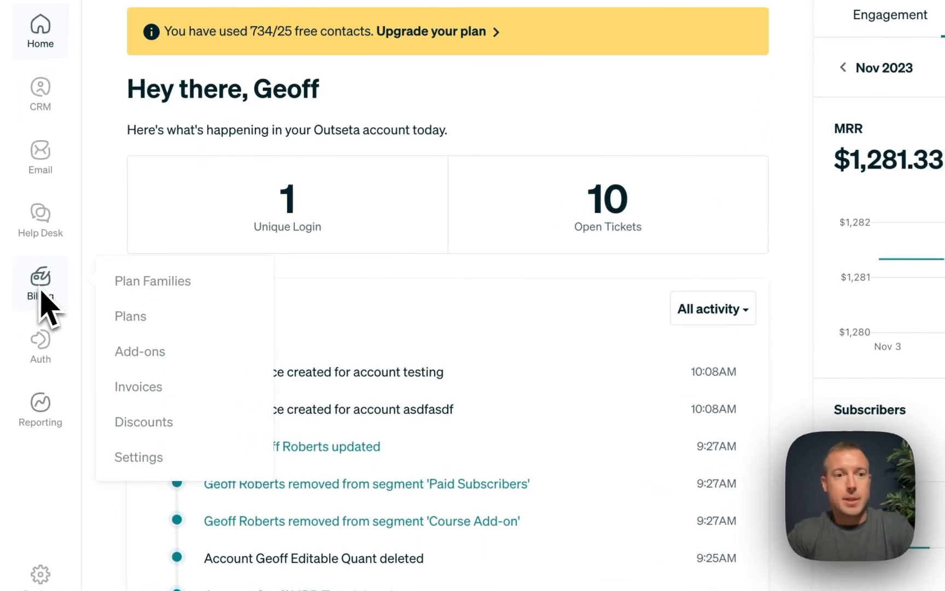
left_click(155, 457)
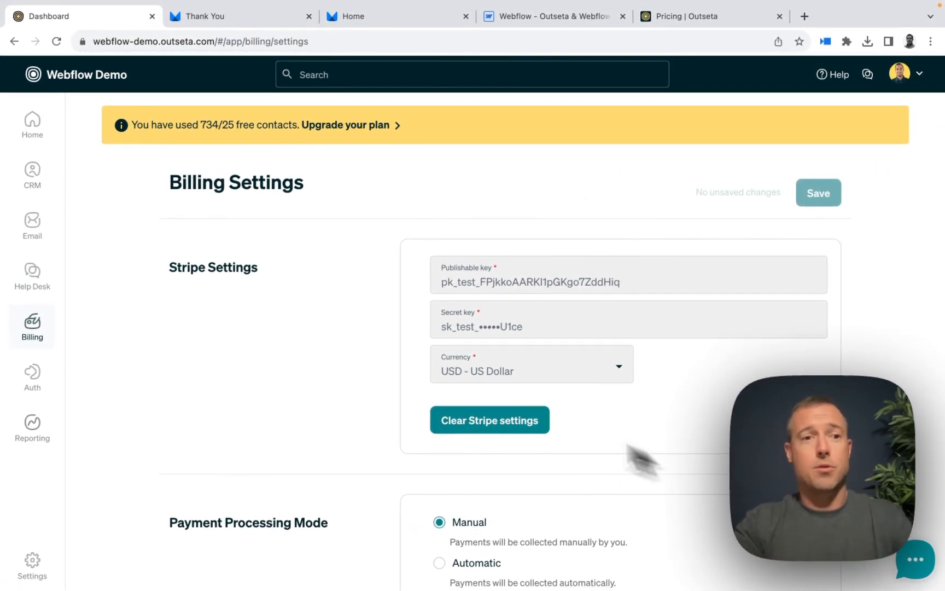
mouse_move(47, 330)
left_click(87, 353)
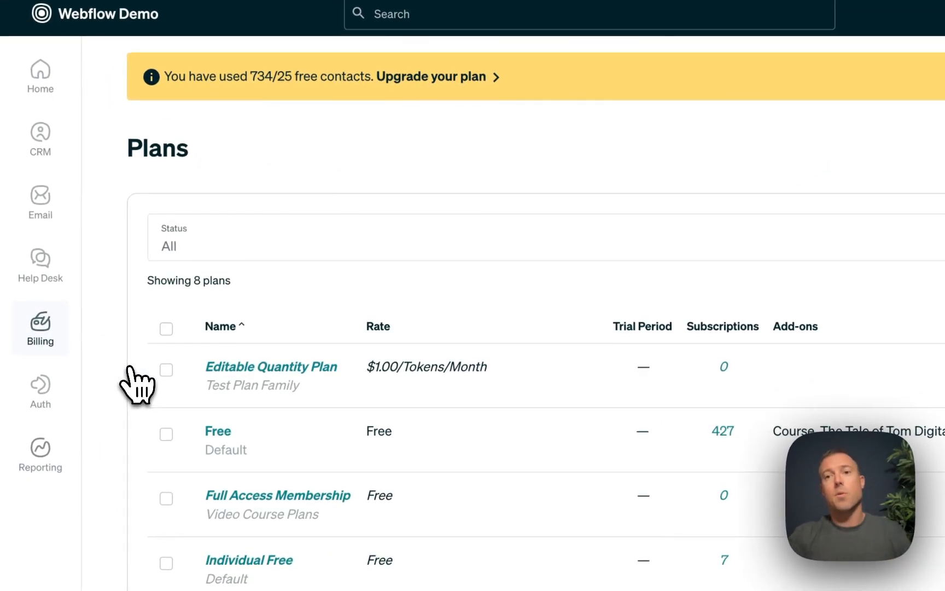
Open a new plan form, examine its general information, registration and pricing options, and close it without saving.
left_click(889, 216)
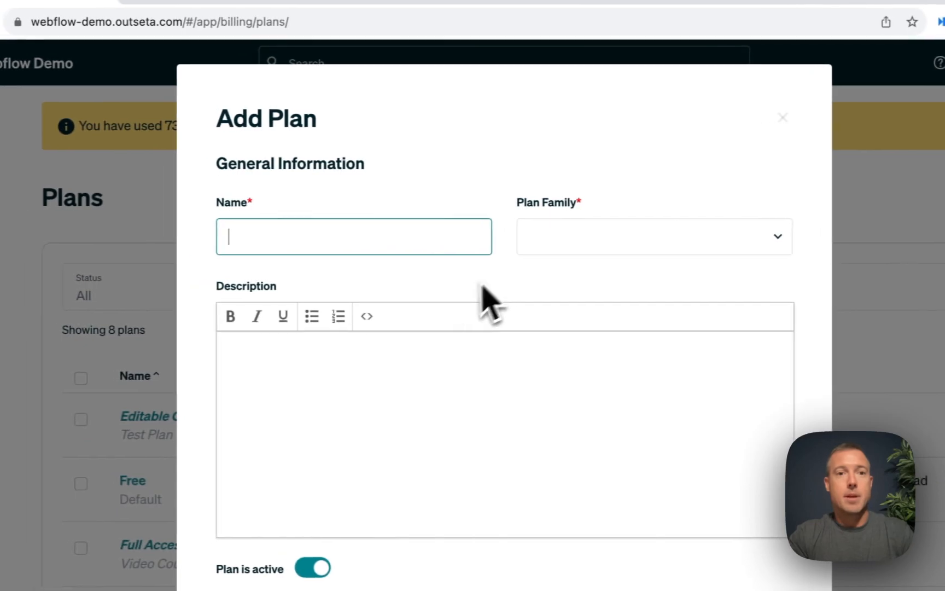
scroll(389, 241, "down", 3)
scroll(389, 244, "down", 5)
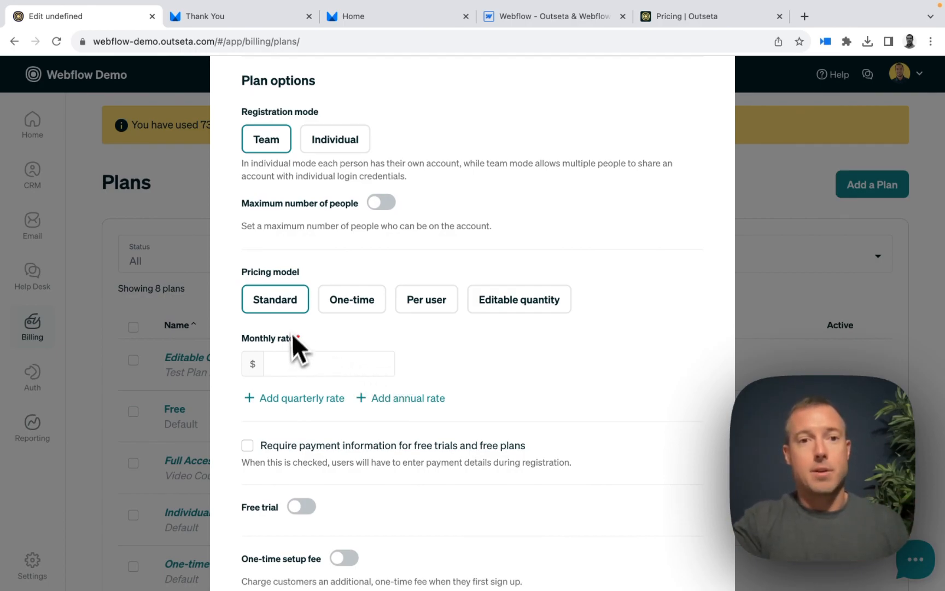
scroll(305, 370, "up", 10)
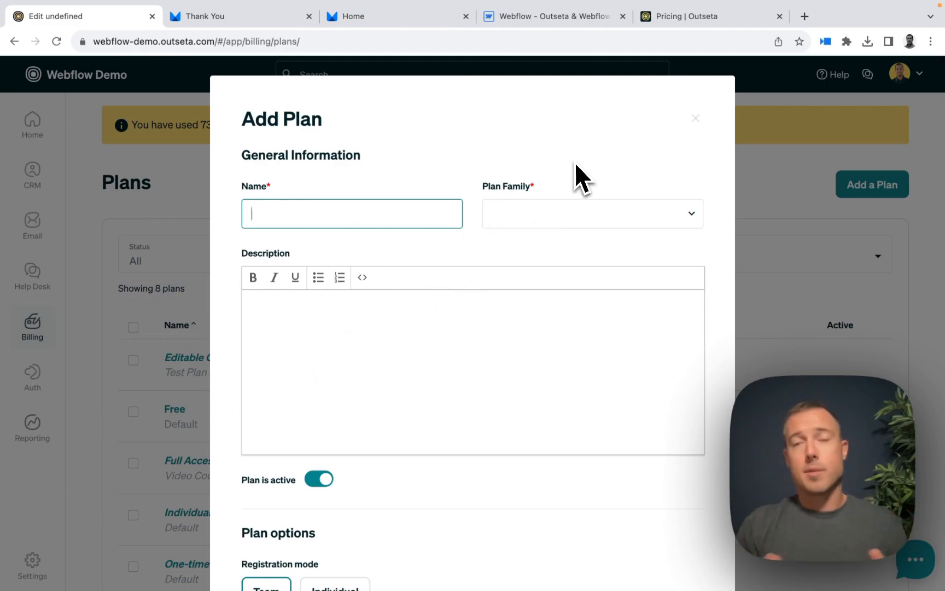
left_click(697, 120)
Open the Sign up and Login settings and examine the fields that can be added to the sign-up form.
mouse_move(52, 383)
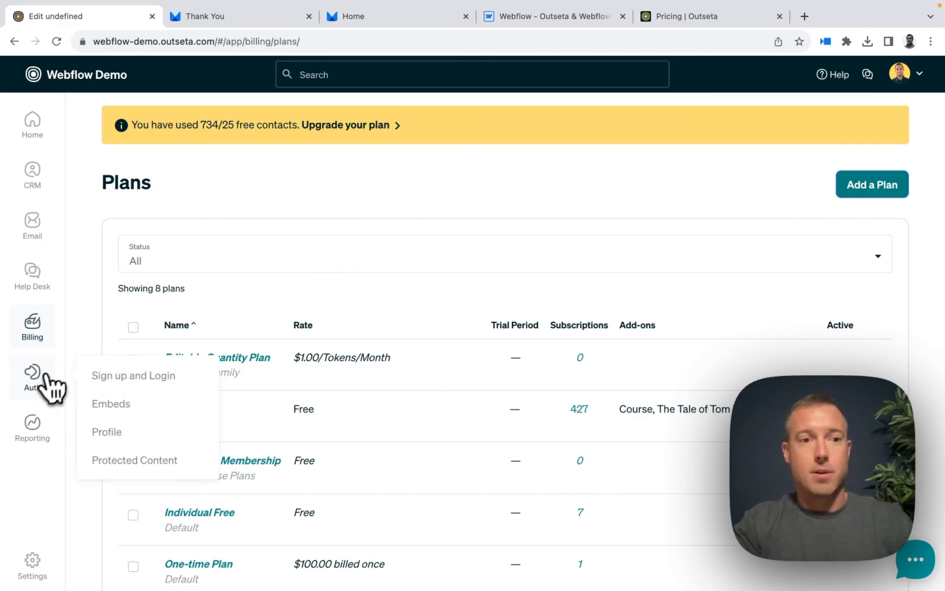
left_click(127, 378)
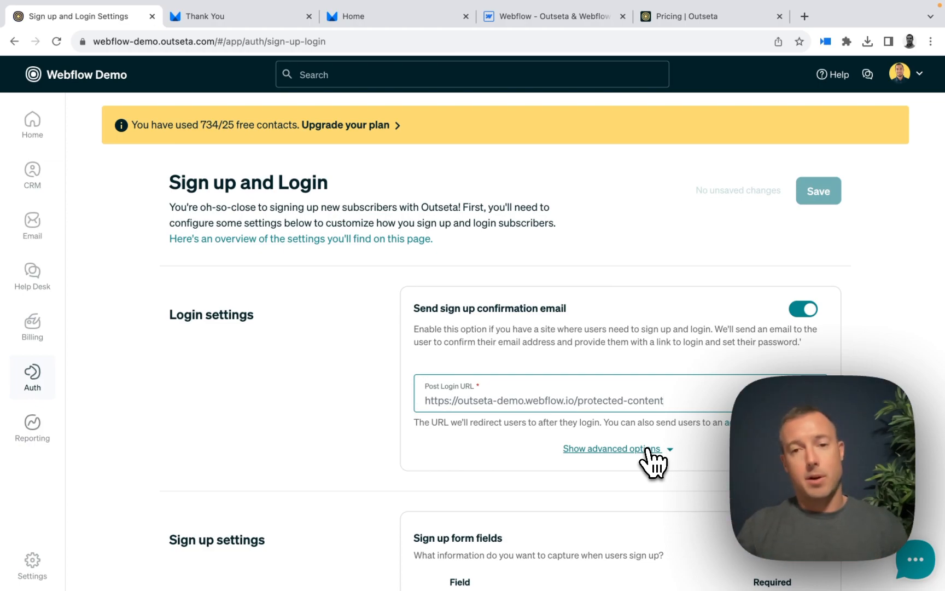
scroll(653, 462, "down", 6)
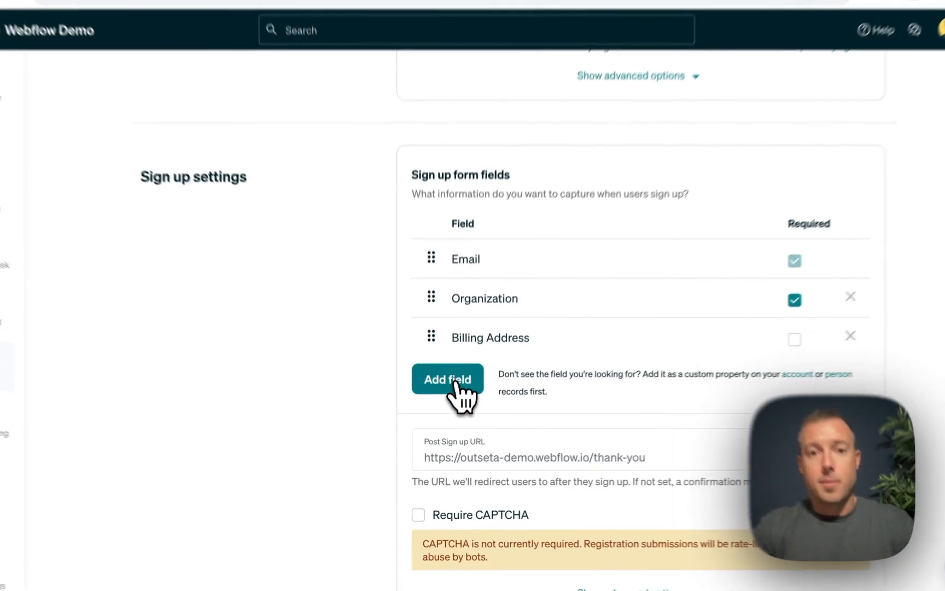
left_click(444, 387)
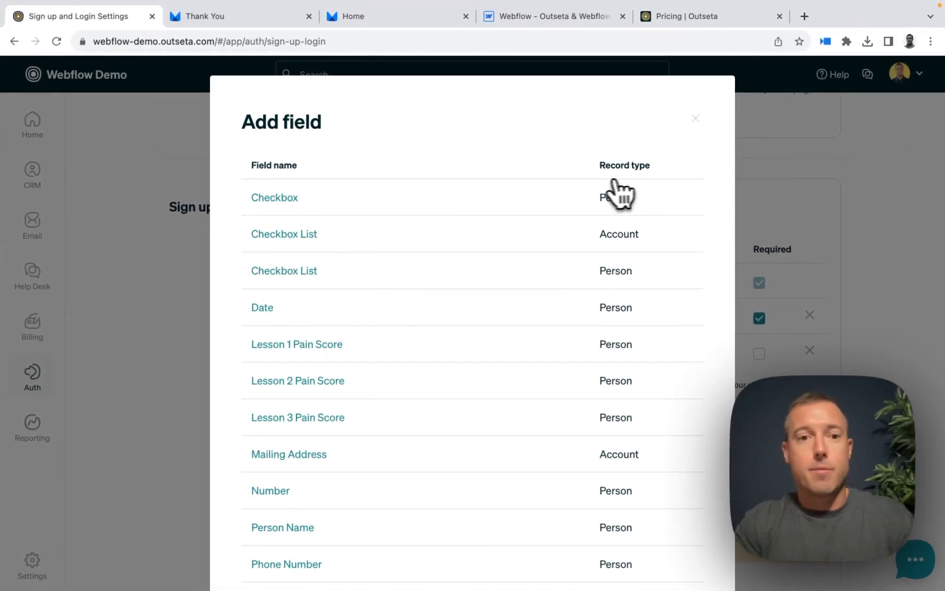
left_click(696, 118)
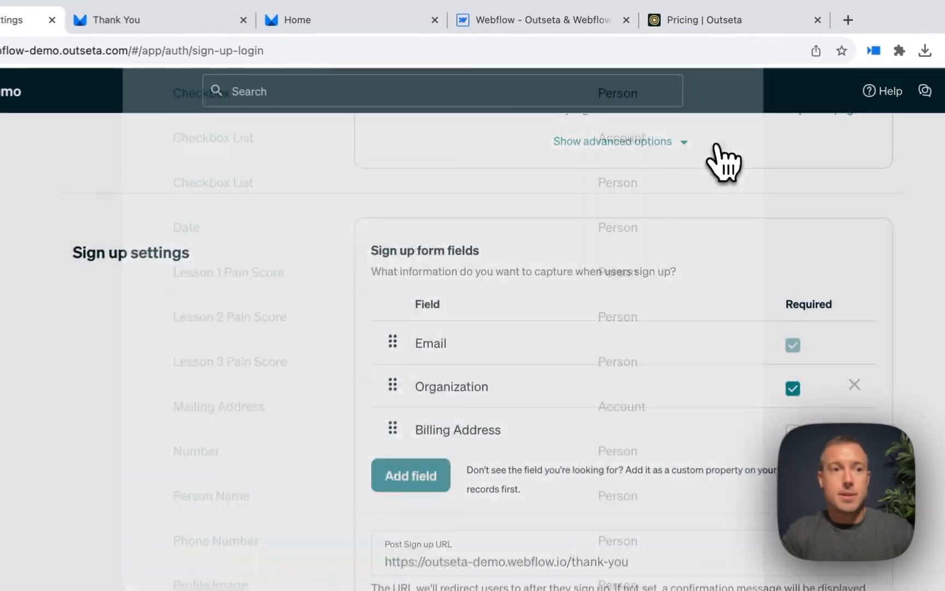
Check the Post Sign up URL setting against the site's thank-you page, highlight its confirmation email paragraph, and return to the settings.
mouse_move(38, 186)
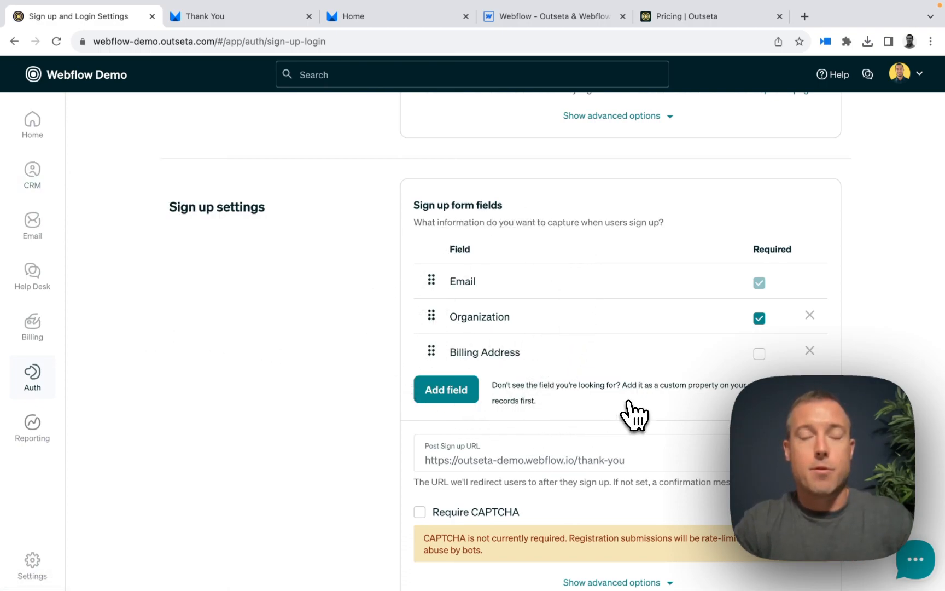
scroll(640, 411, "down", 2)
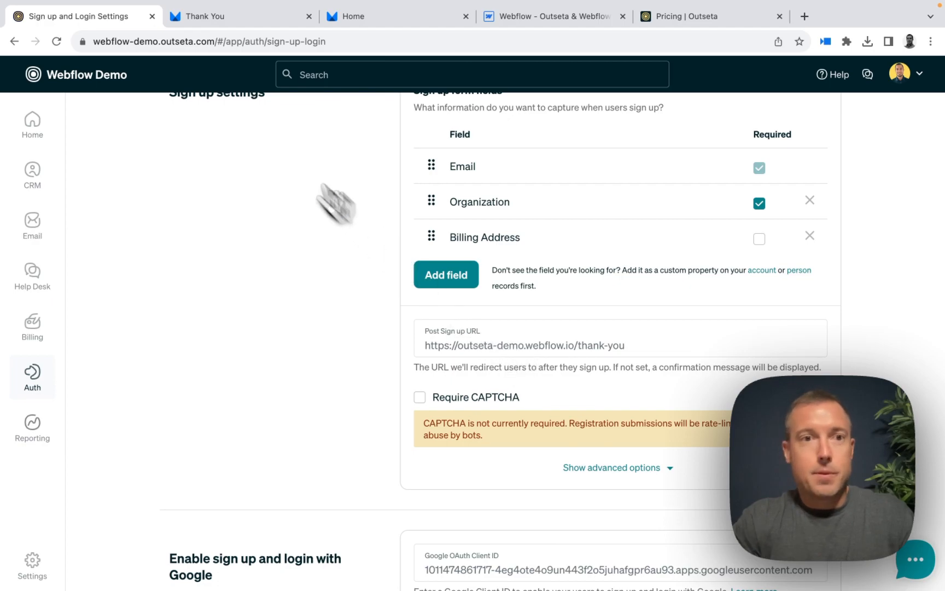
left_click(251, 25)
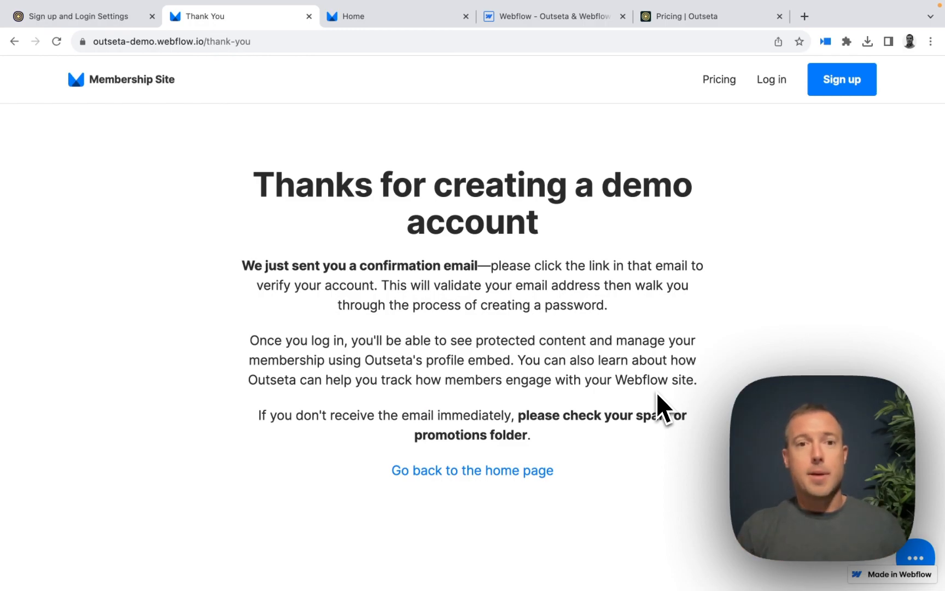
triple_click(439, 267)
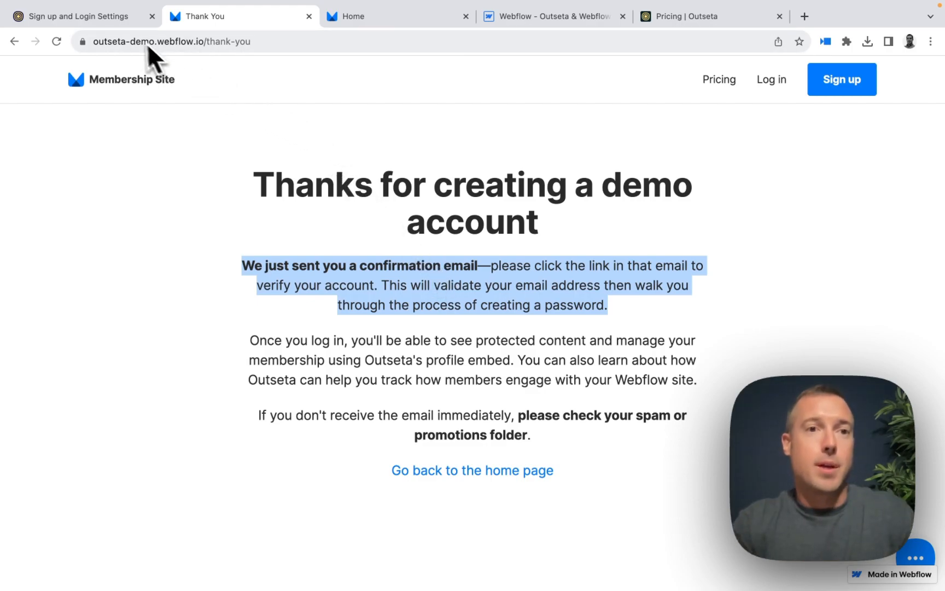
left_click(116, 18)
scroll(355, 216, "up", 8)
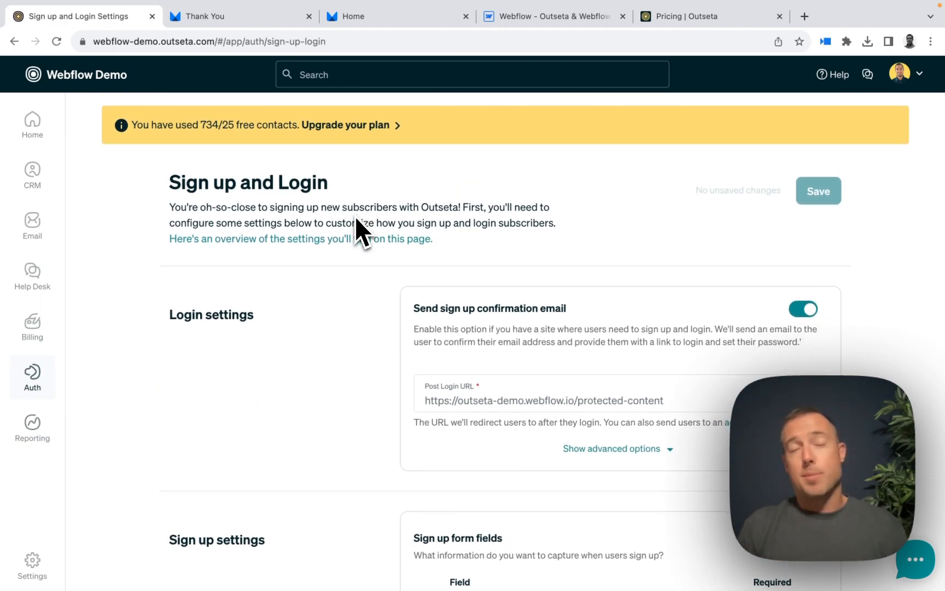
Open the authentication embeds quick start and copy the head script.
mouse_move(86, 382)
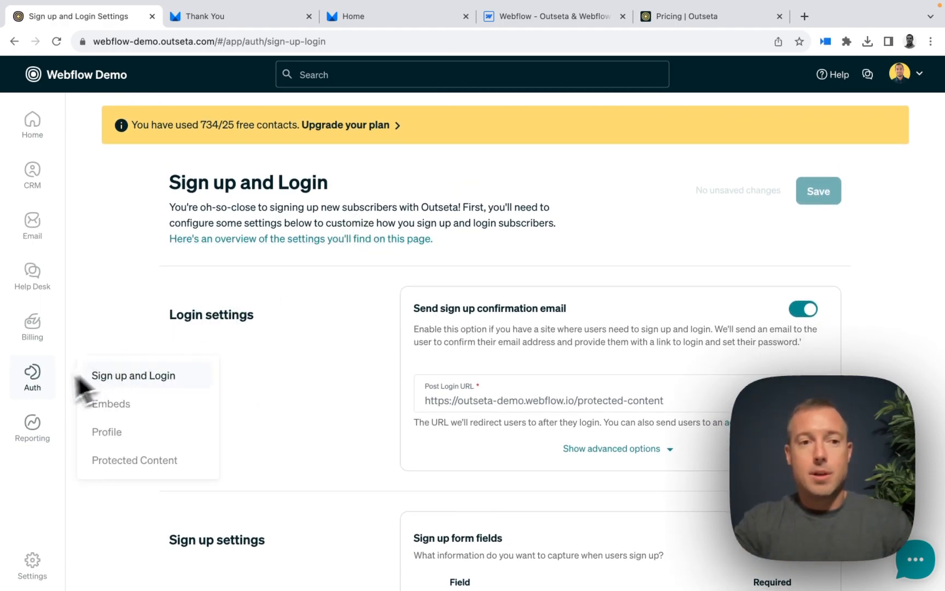
left_click(109, 405)
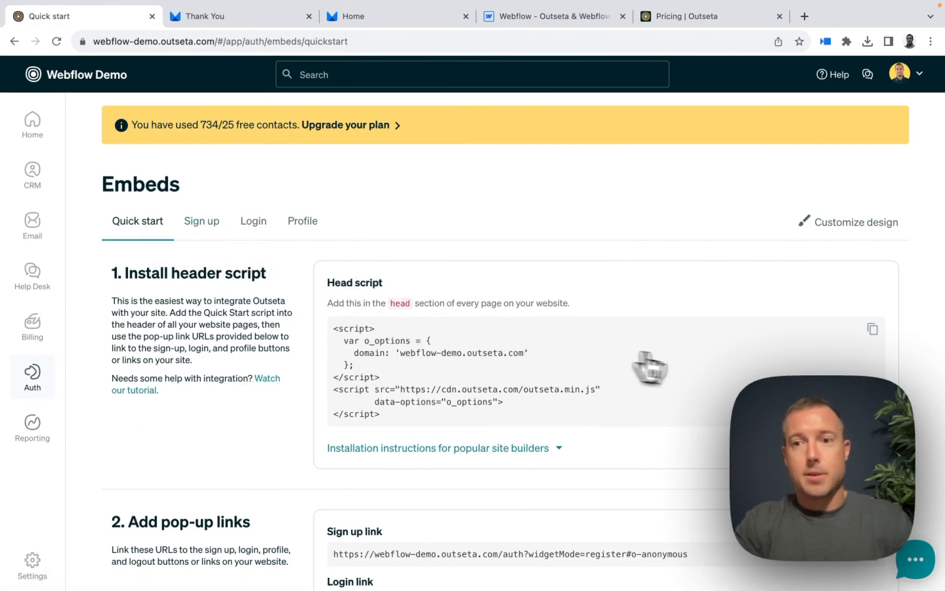
left_click(872, 330)
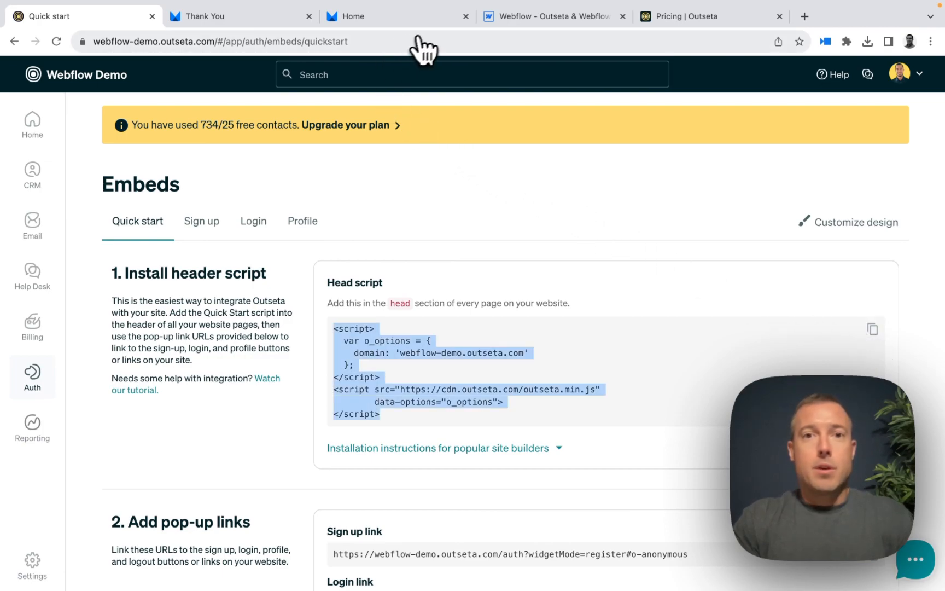
Switch to Webflow, view the demo site's head code in its custom code settings, and reopen the site in the Designer.
left_click(507, 19)
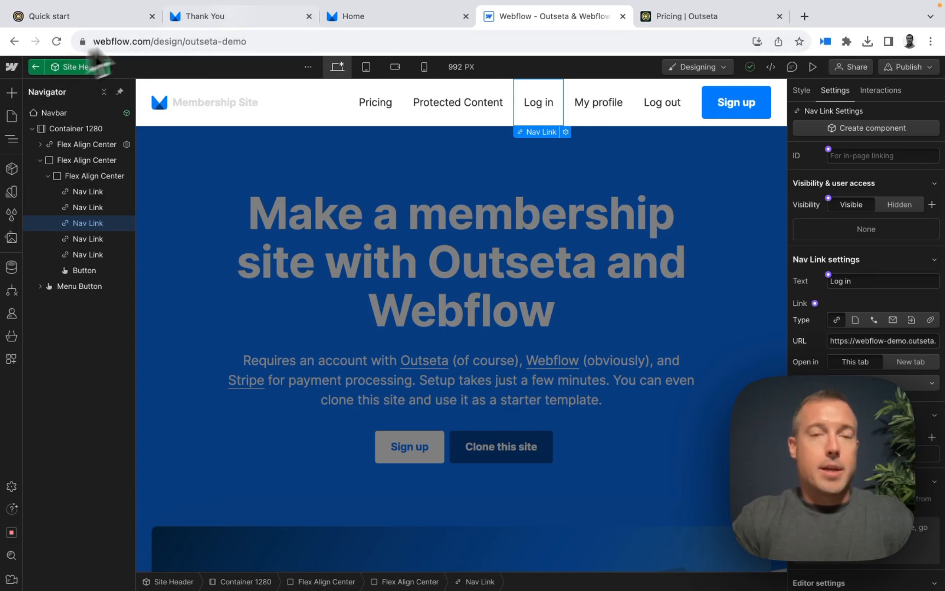
left_click(17, 65)
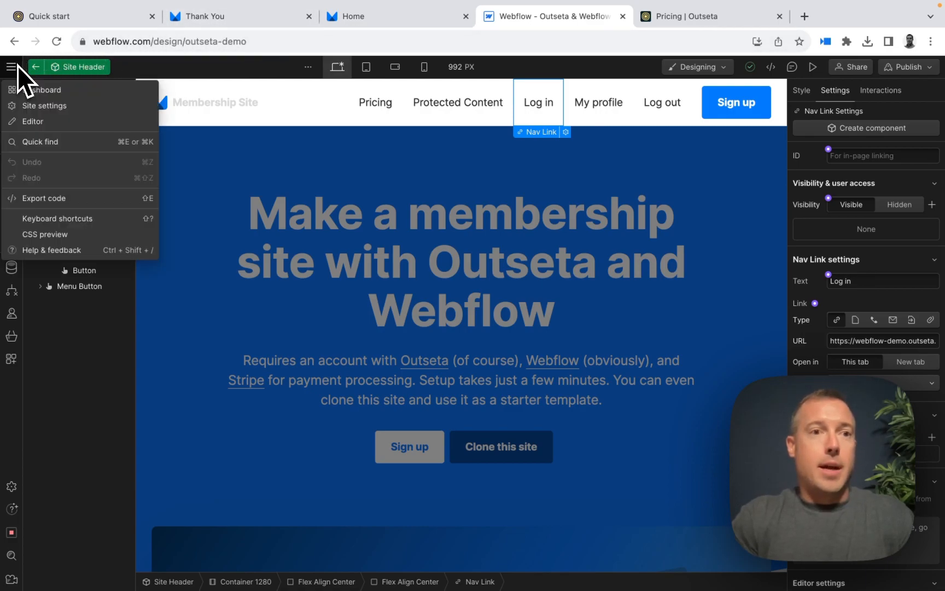
left_click(47, 106)
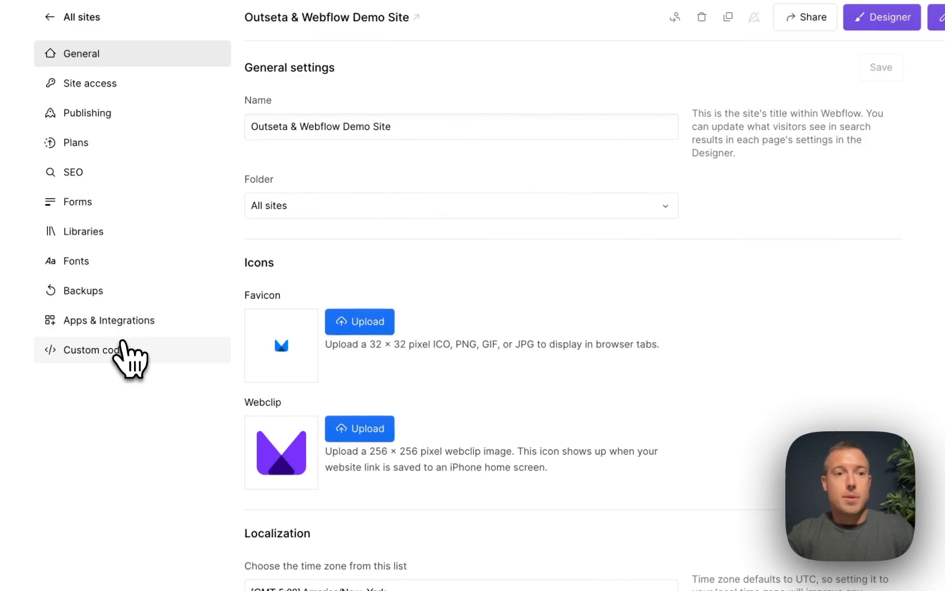
left_click(122, 344)
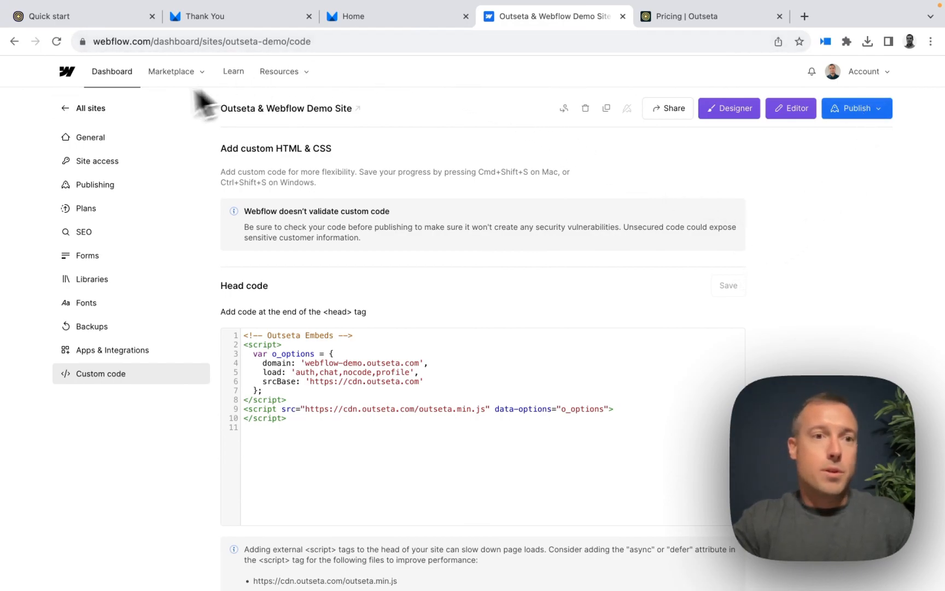
left_click(94, 110)
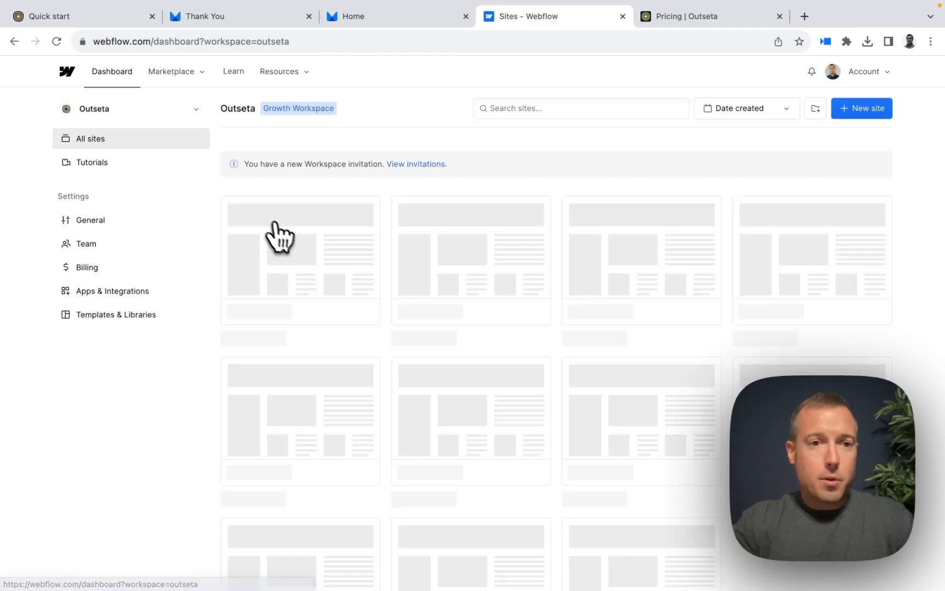
left_click(285, 576)
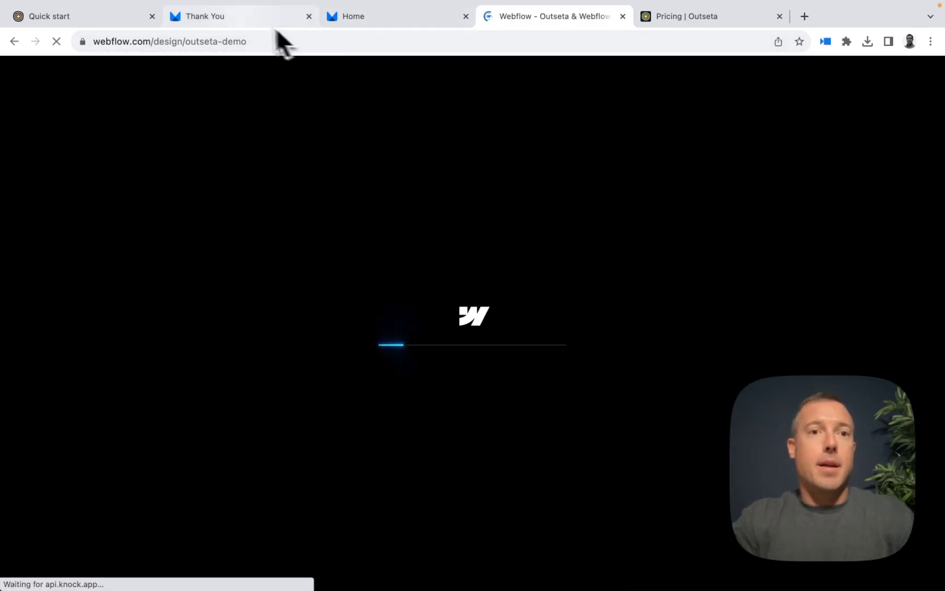
Examine Outseta's sign up, login, profile and logout pop-up links and the navigation on the live demo site's home page.
left_click(96, 18)
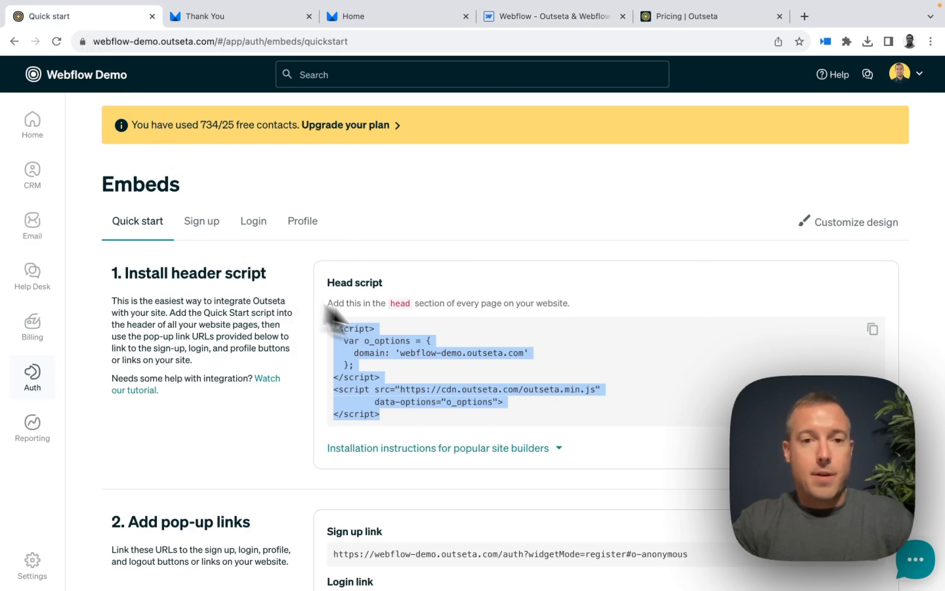
scroll(442, 323, "down", 5)
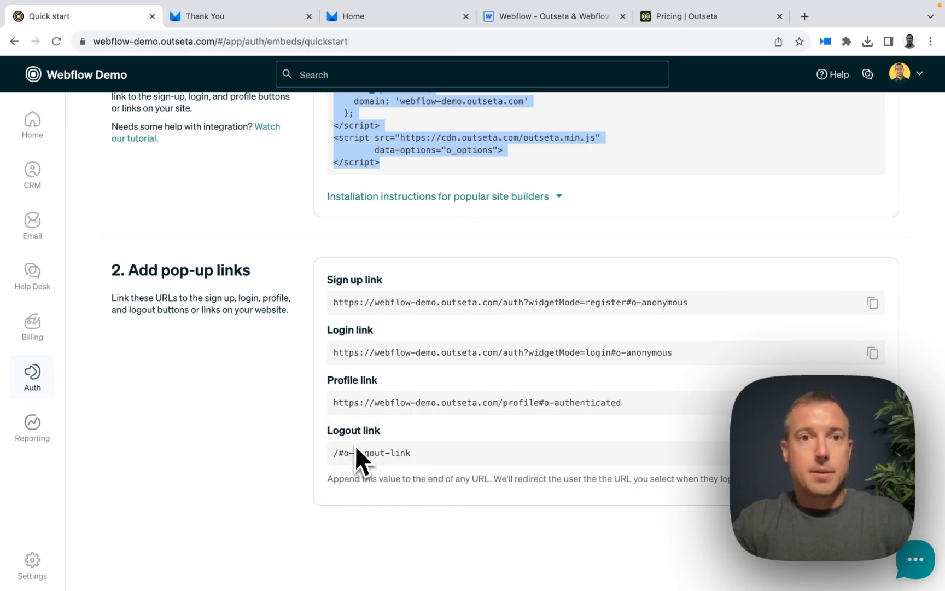
left_click(274, 19)
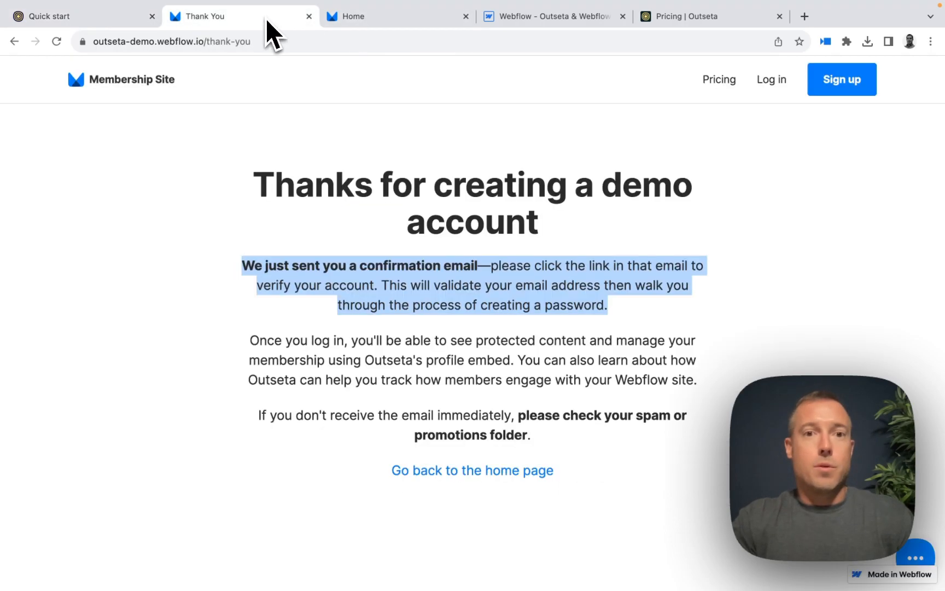
left_click(333, 18)
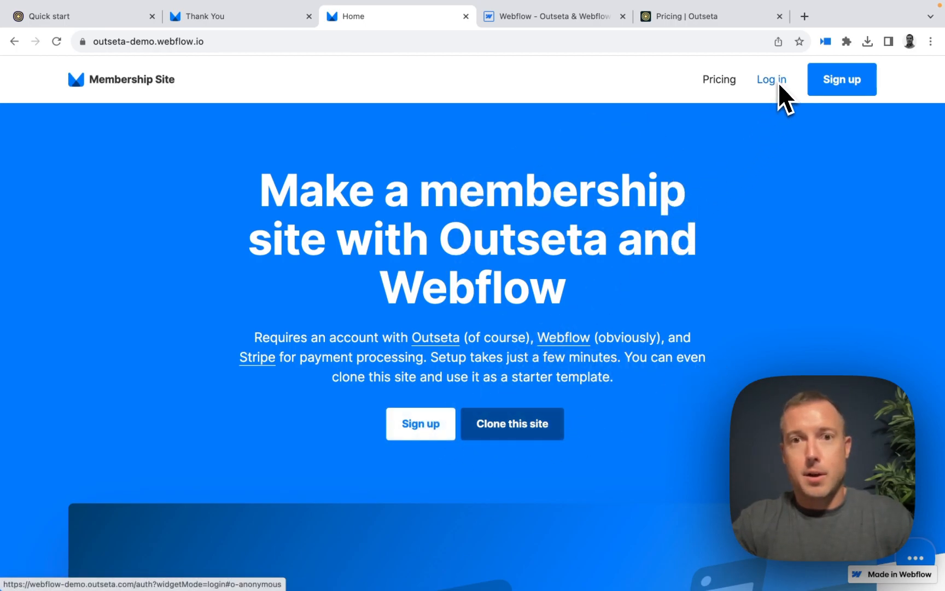
In the Webflow Designer, open the link settings of the "Log in" navigation link in the site header.
left_click(550, 25)
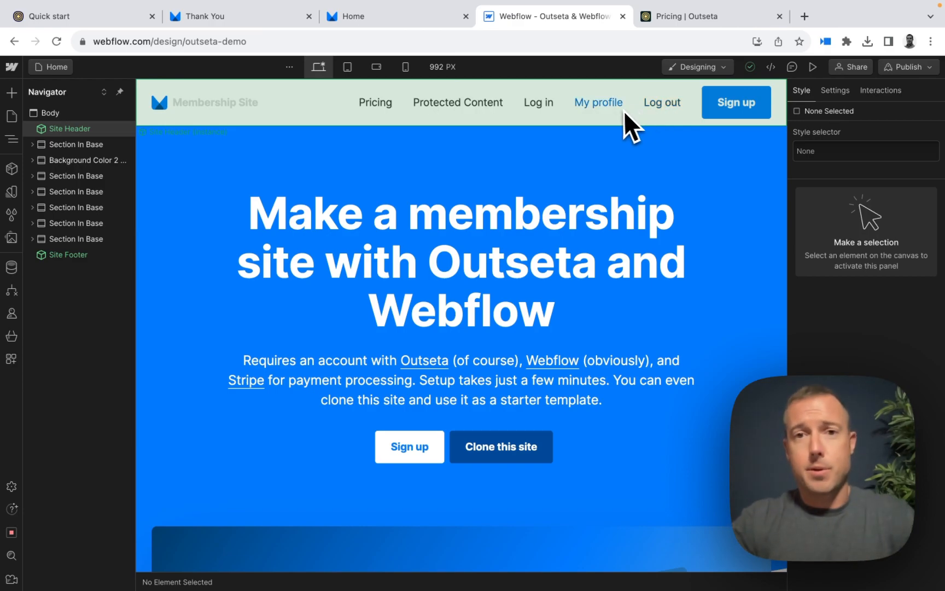
double_click(542, 105)
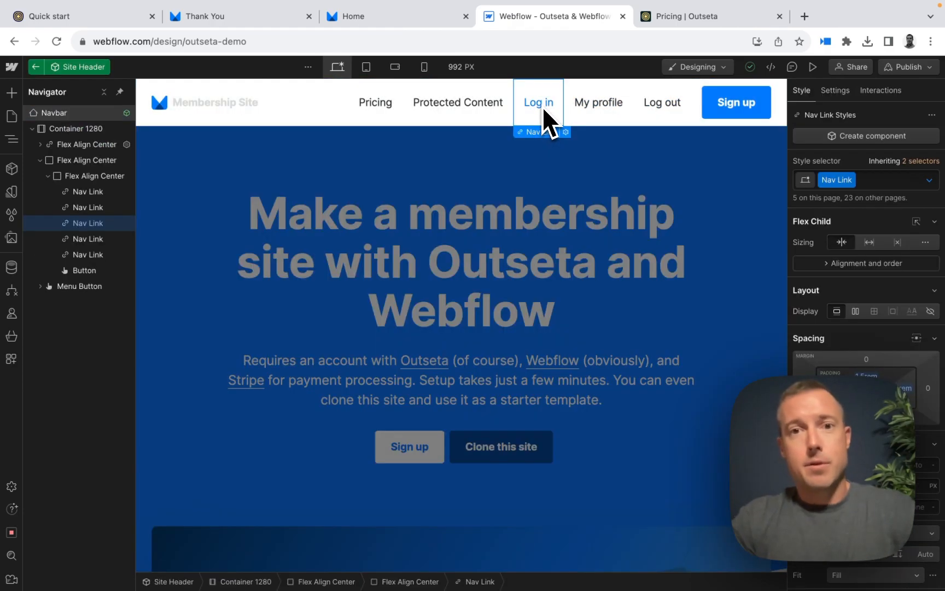
left_click(832, 91)
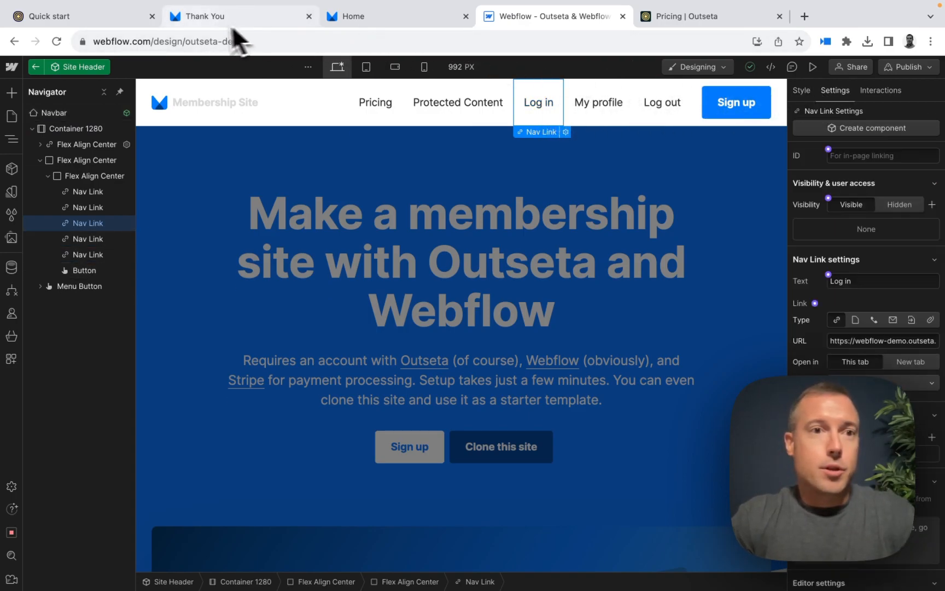
Copy the Login link URL from Outseta's pop-up links and return to the Webflow Designer.
left_click(132, 16)
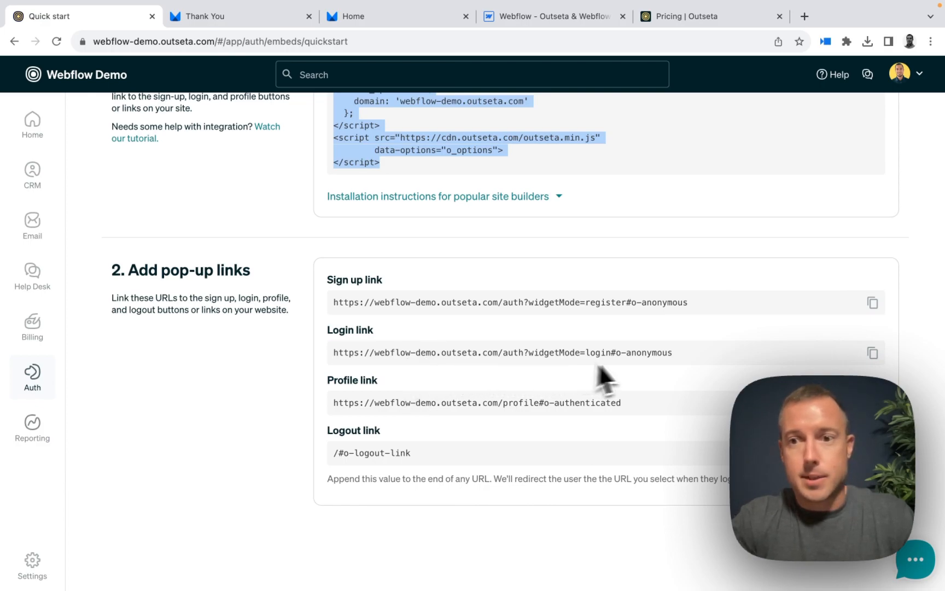
left_click(873, 353)
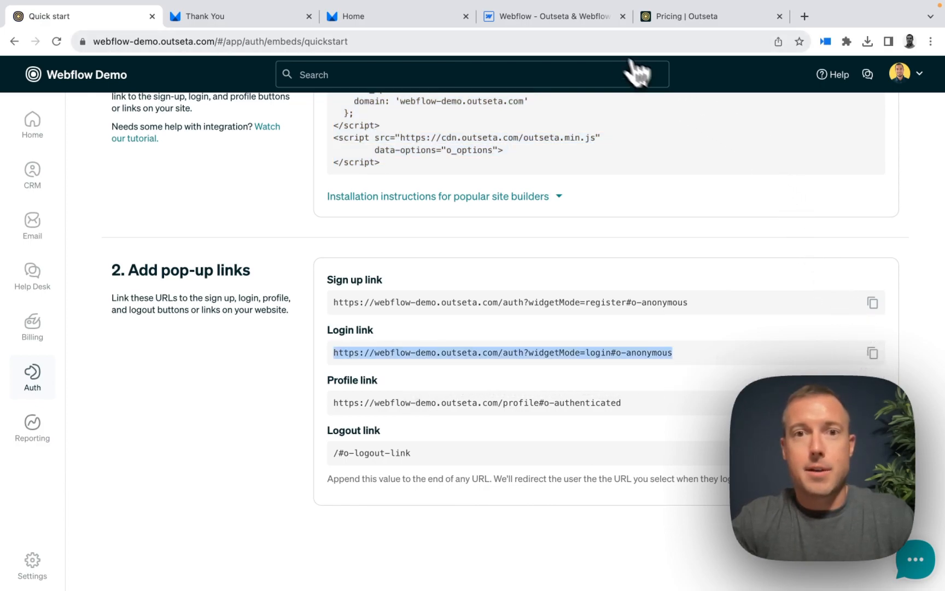
left_click(585, 17)
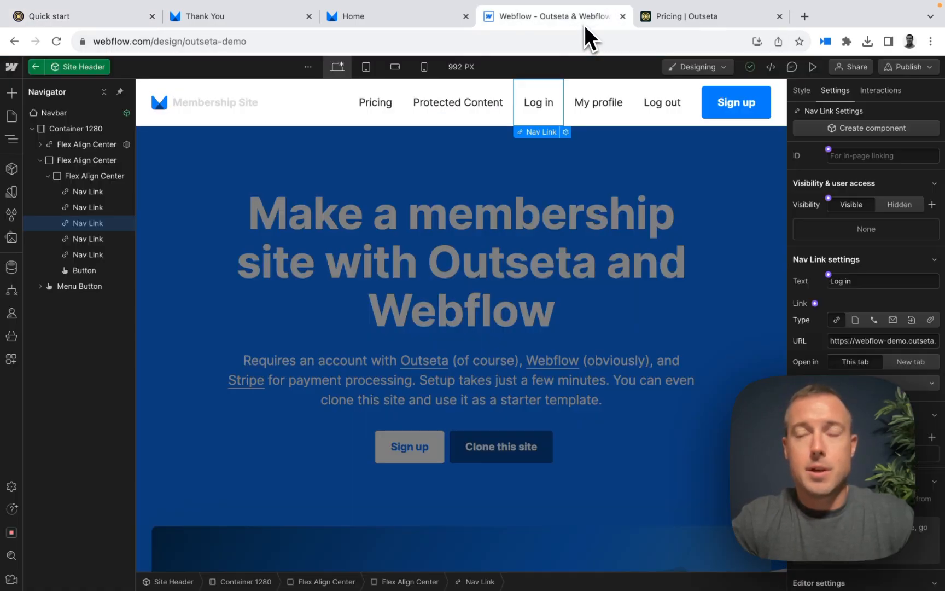
Select the "Log in" navigation link's URL in its Webflow link settings and return to Outseta's pop-up links.
triple_click(864, 341)
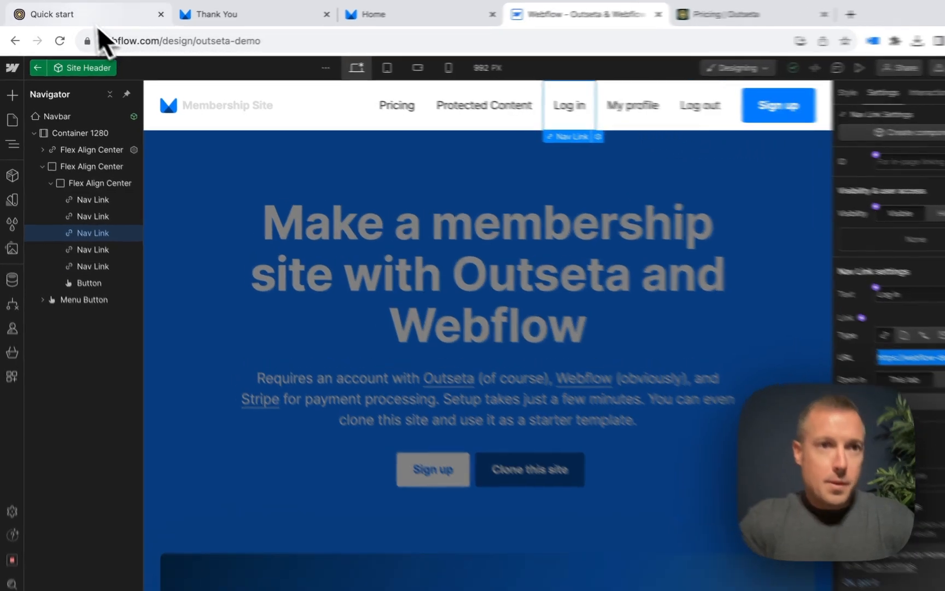
left_click(90, 17)
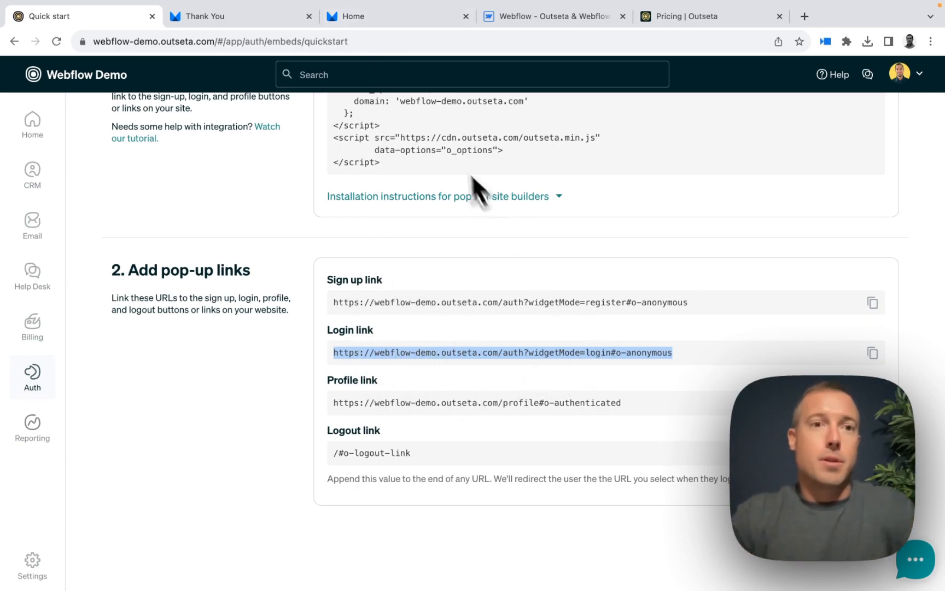
On the live demo home page, preview the Starter plan's sign-up pop-up, check the Thank You page, and close the pop-up.
left_click(382, 18)
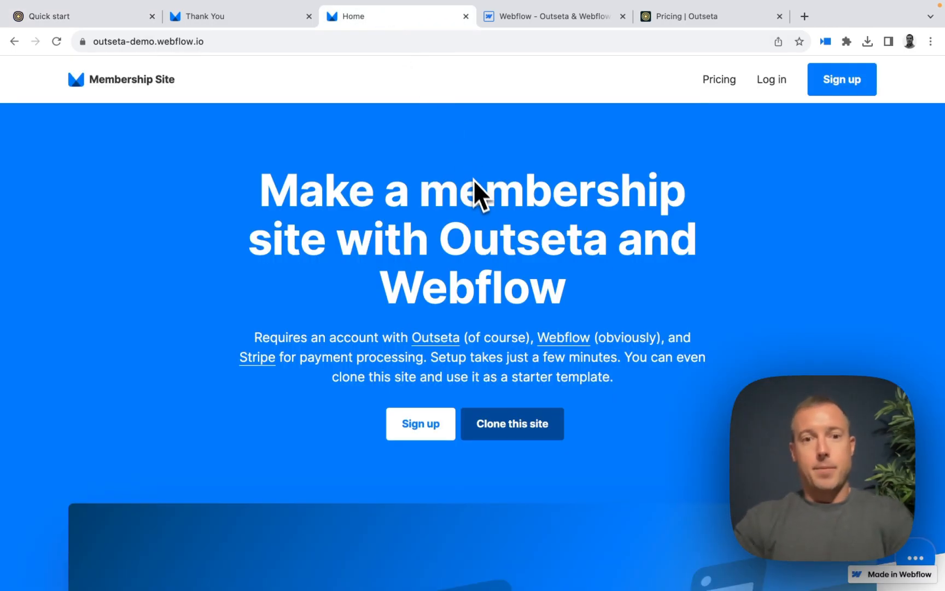
left_click(429, 428)
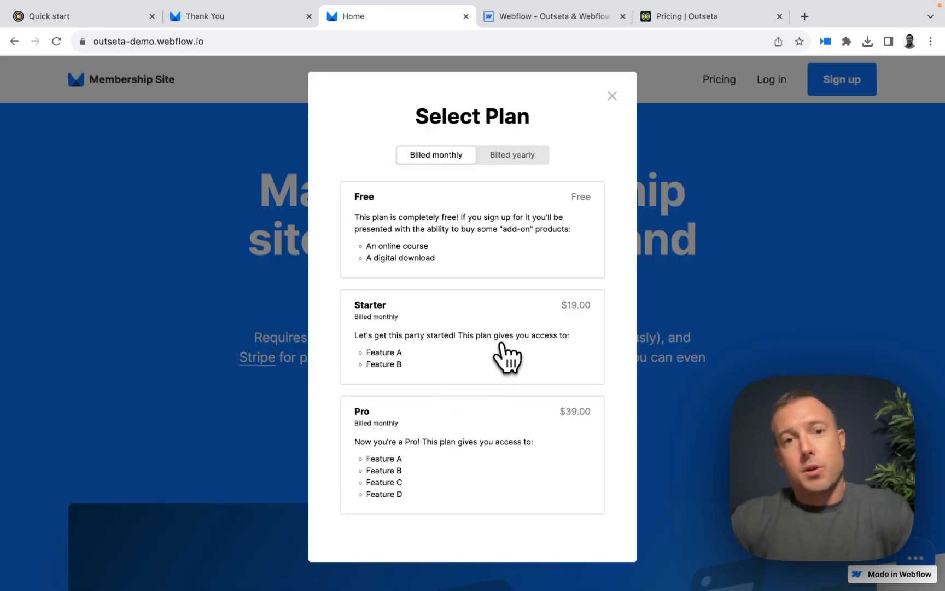
left_click(465, 331)
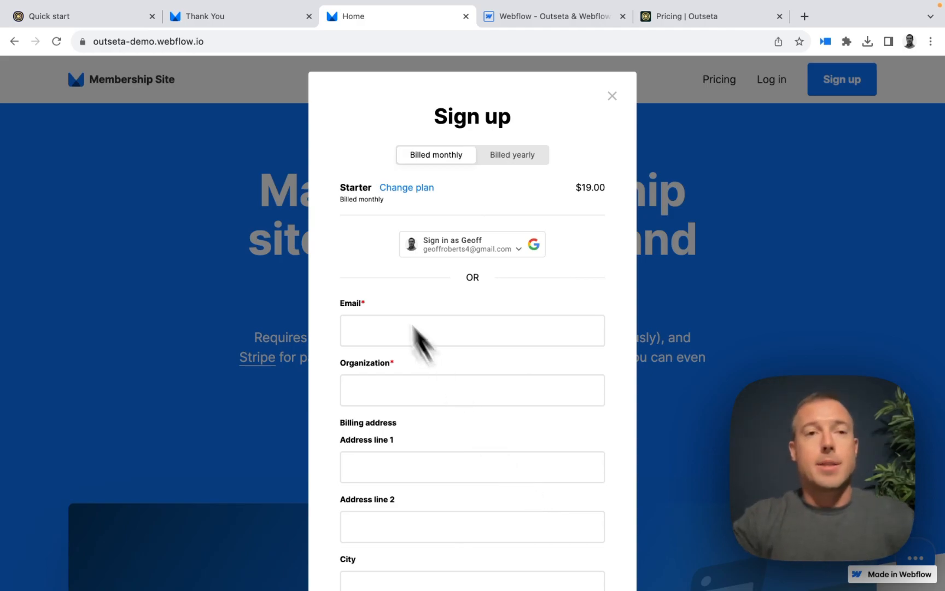
left_click(245, 22)
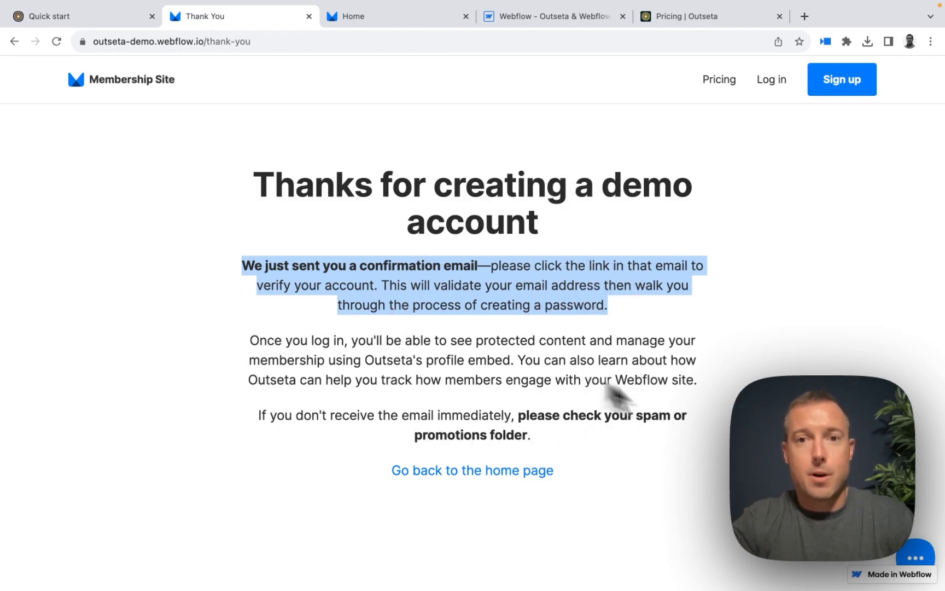
left_click(782, 366)
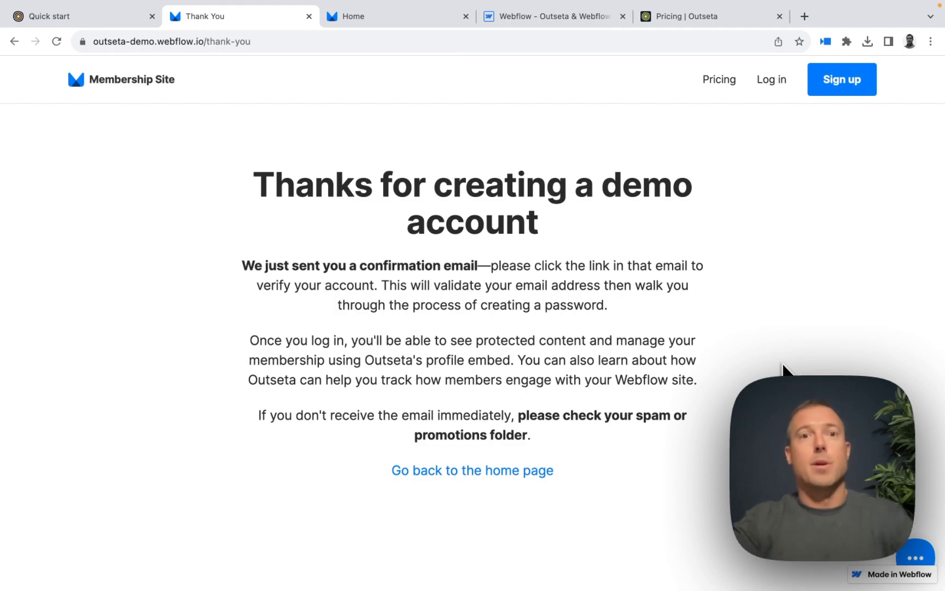
left_click(418, 22)
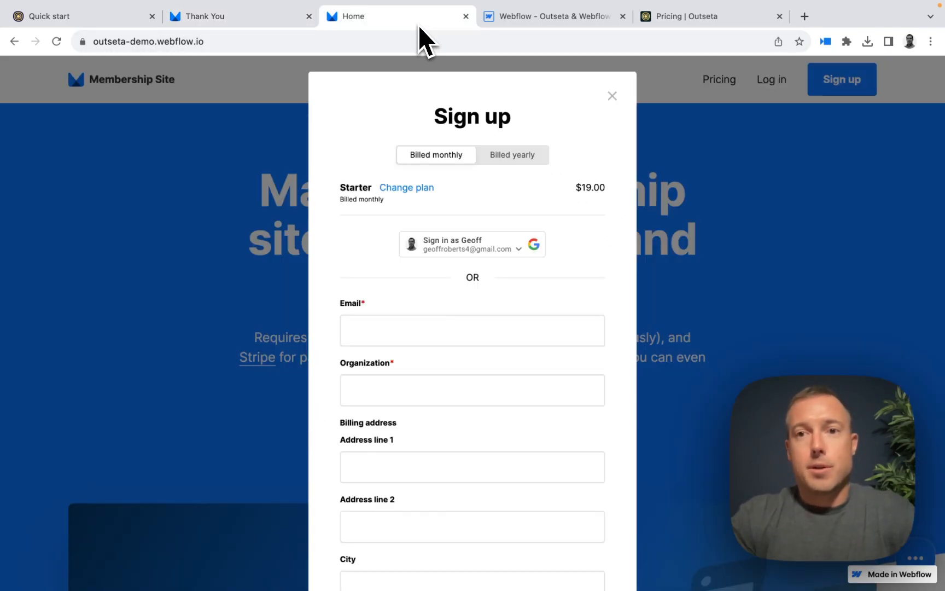
left_click(610, 95)
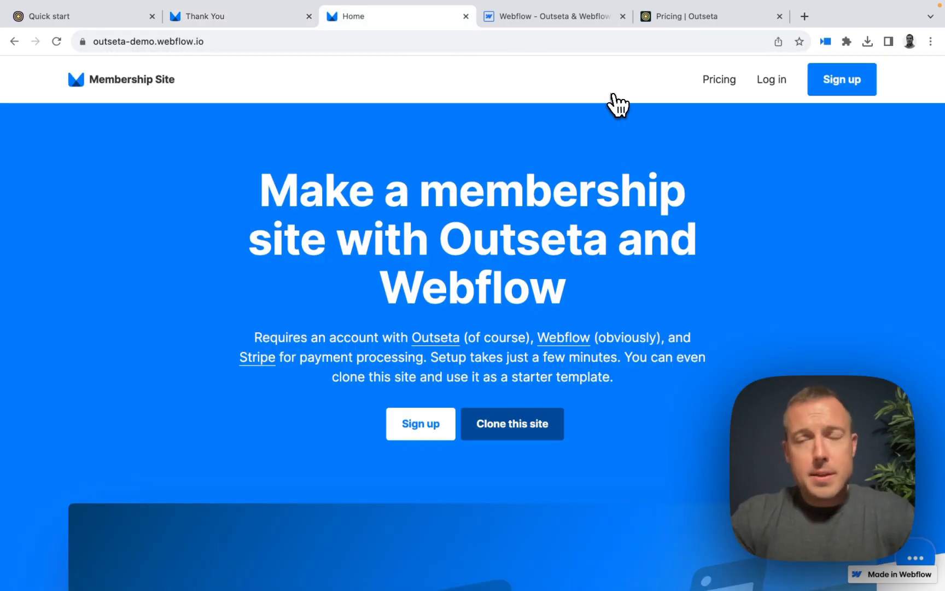
Log in to the live demo site through the login pop-up using the Google account.
left_click(778, 86)
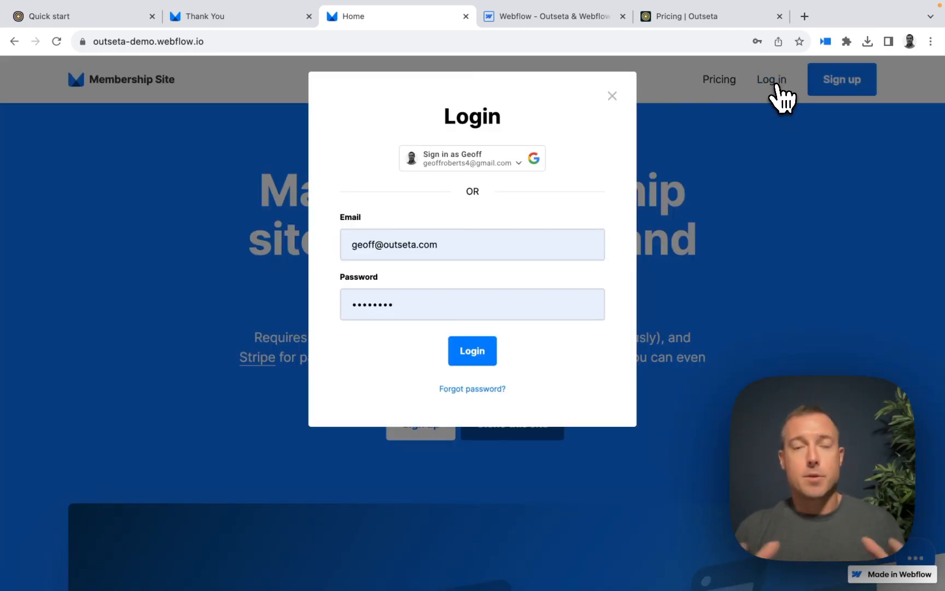
left_click(508, 156)
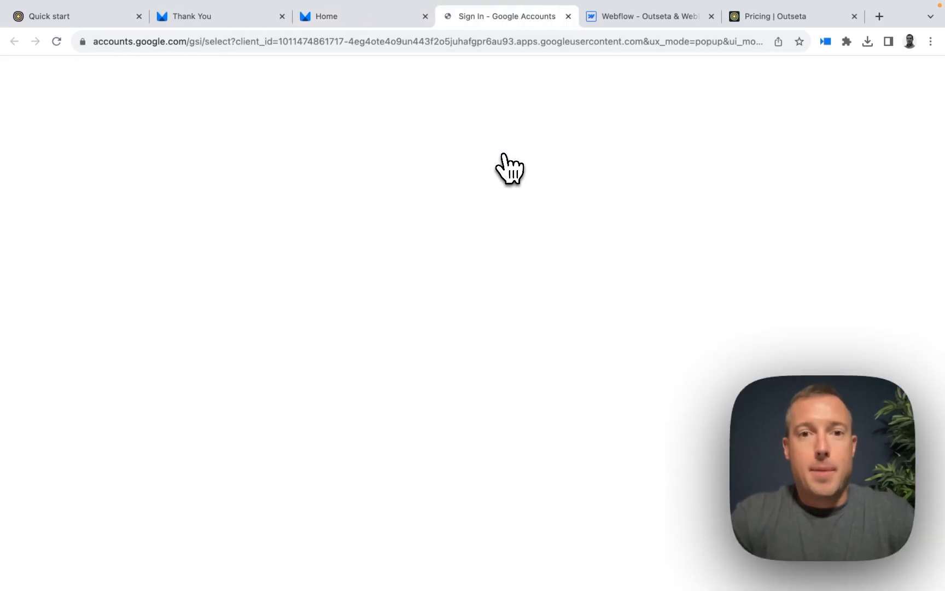
left_click(472, 316)
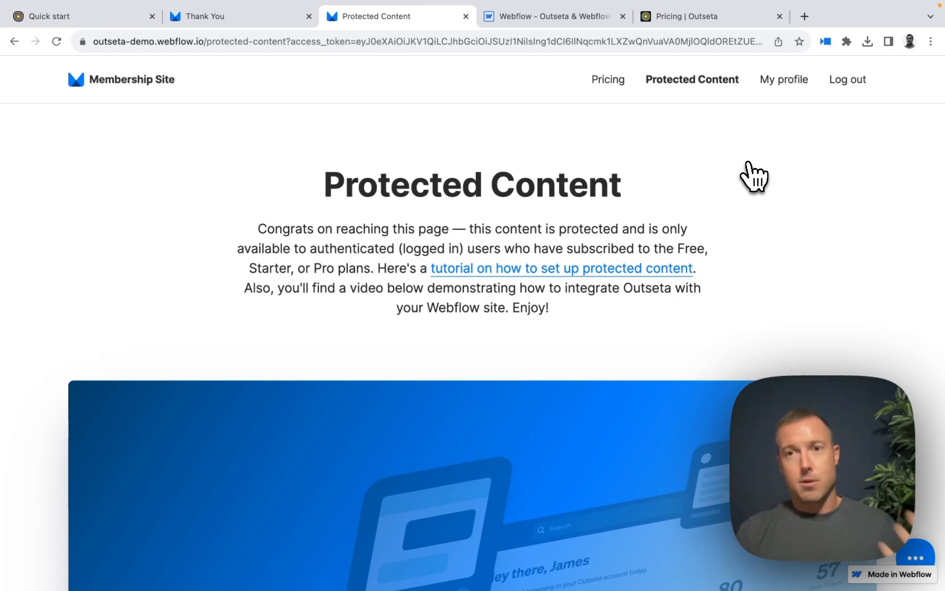
Examine the plan-change options and billing section in the member's profile pop-up, and close it.
left_click(791, 93)
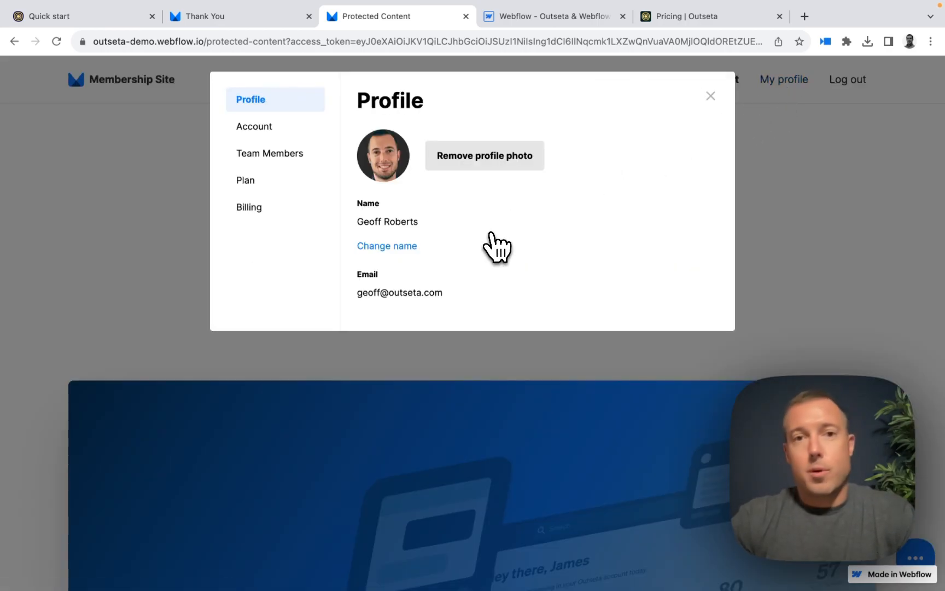
left_click(316, 198)
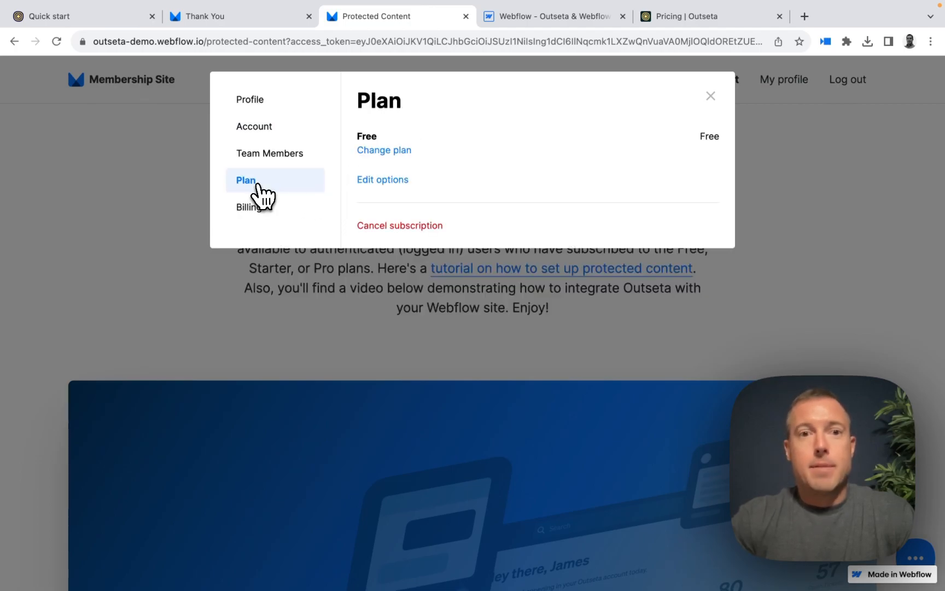
left_click(384, 151)
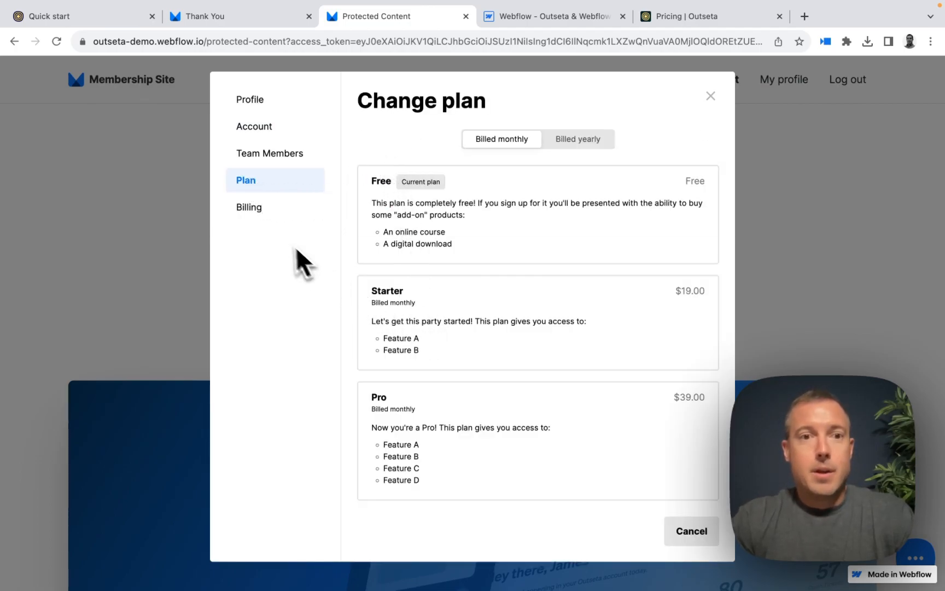
left_click(249, 210)
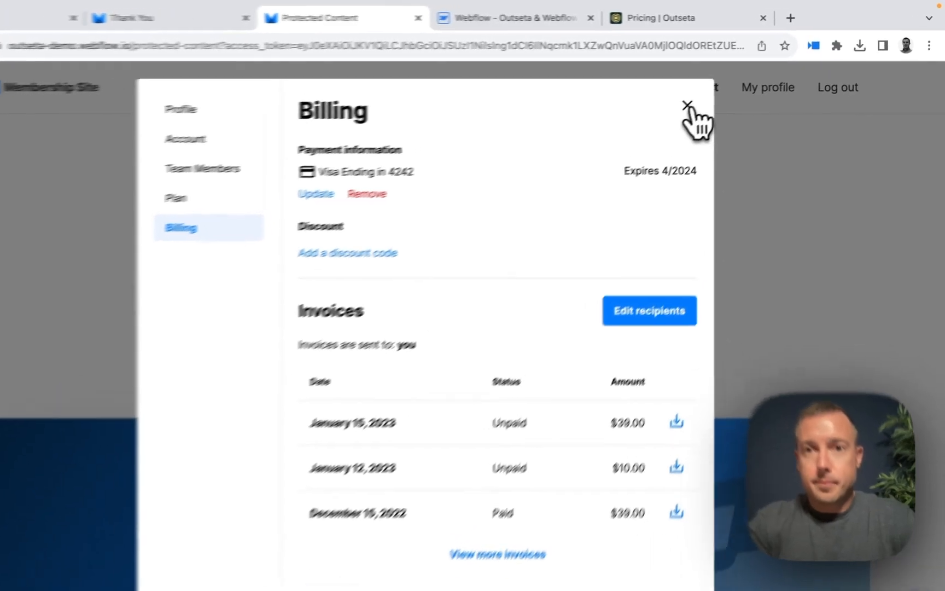
left_click(710, 96)
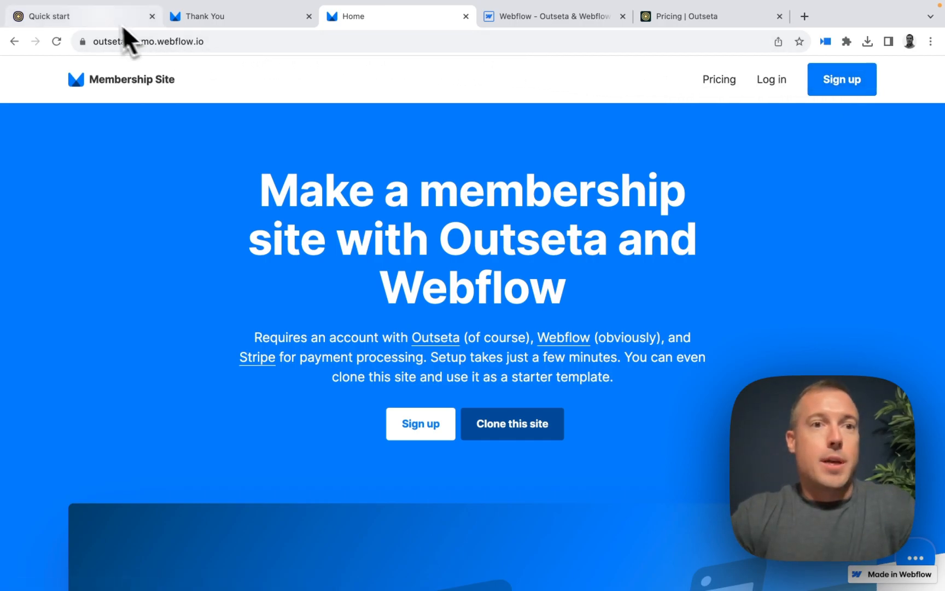
Return to Outseta and open the Sign up embed's configuration.
left_click(102, 18)
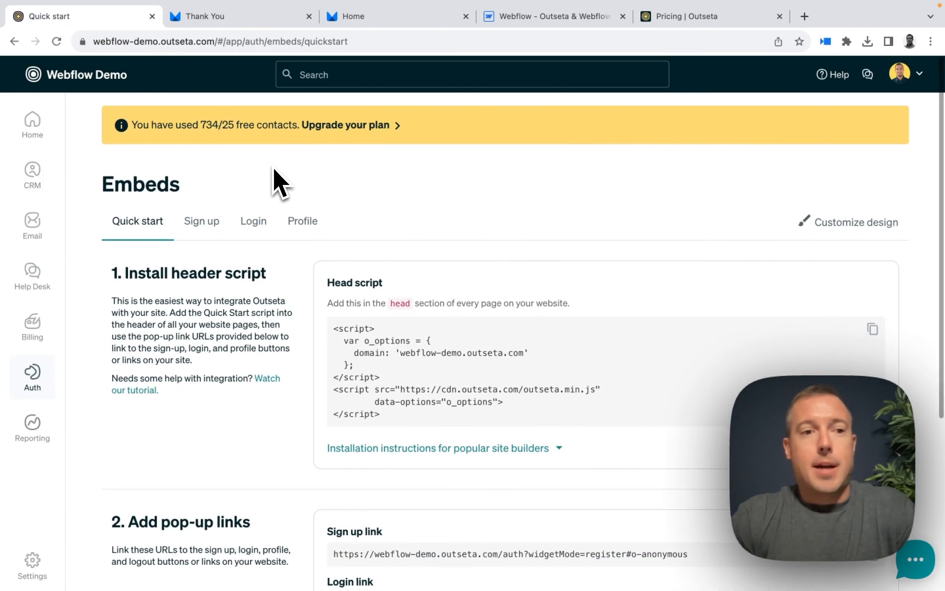
mouse_move(47, 362)
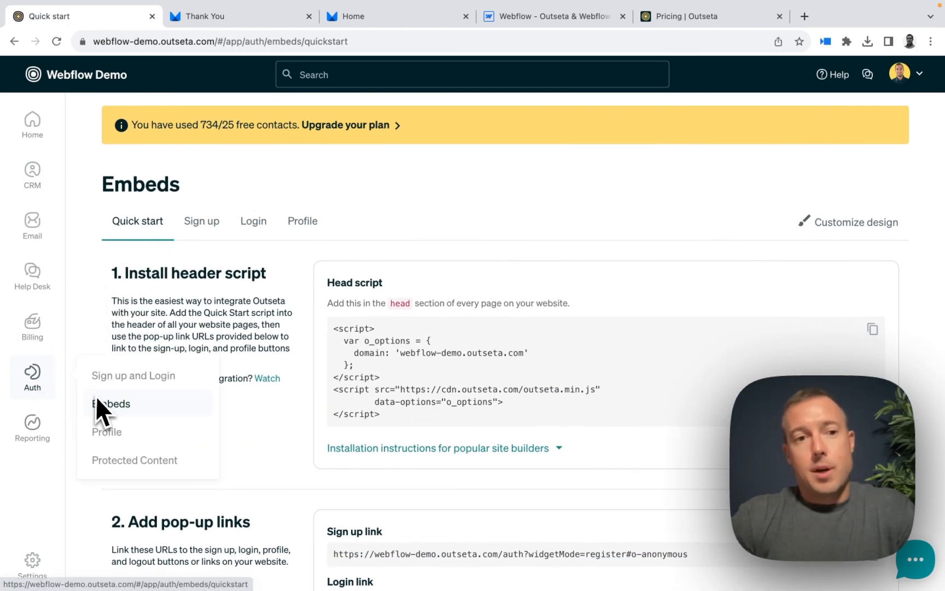
left_click(205, 230)
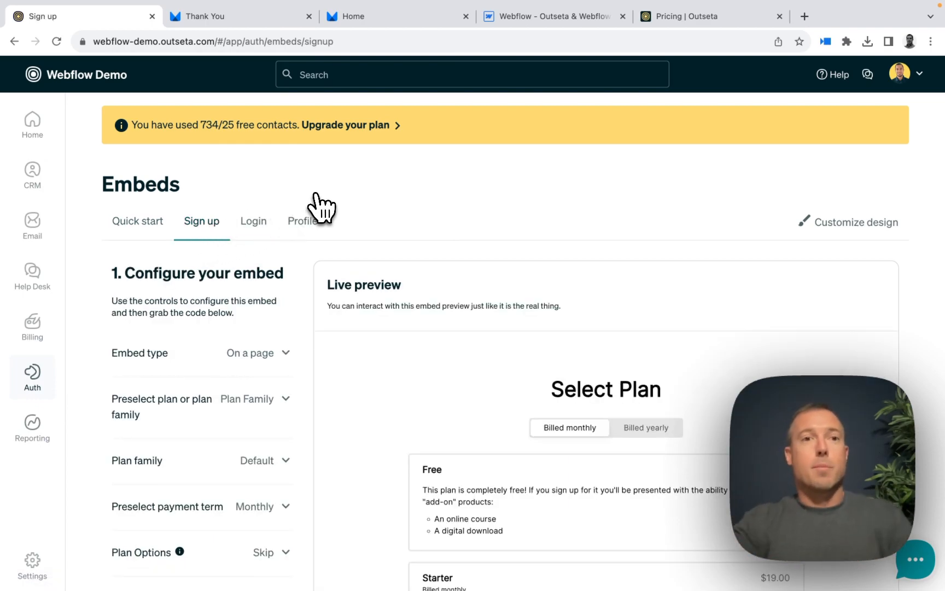
On the live demo home page, view the sign-up pop-up's plan selection and Starter plan form, and close it.
left_click(372, 17)
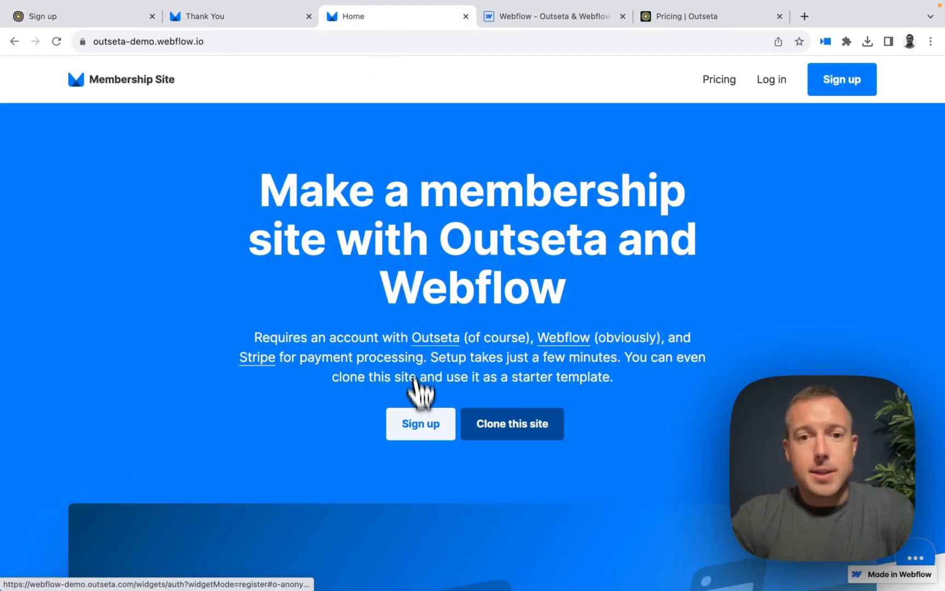
left_click(423, 429)
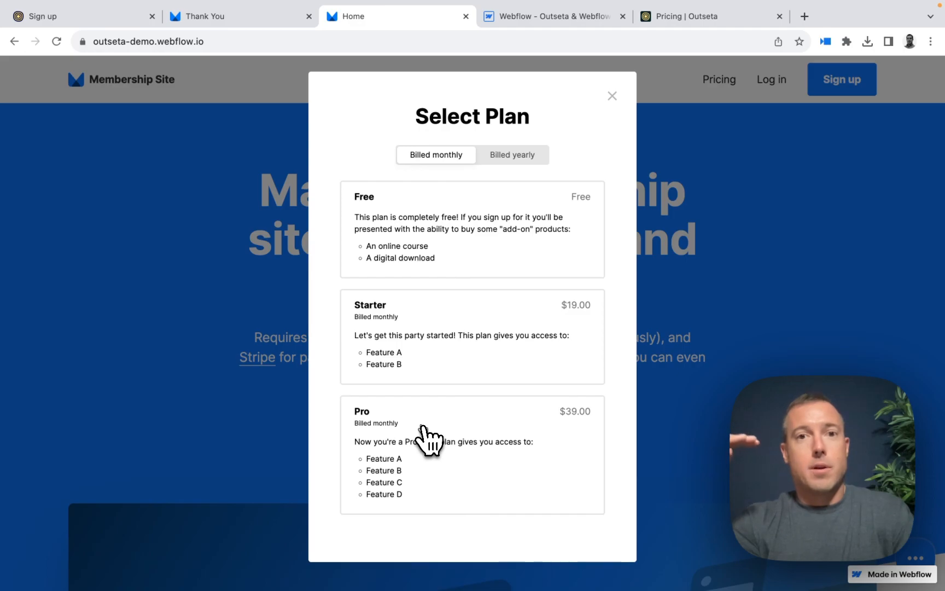
left_click(481, 344)
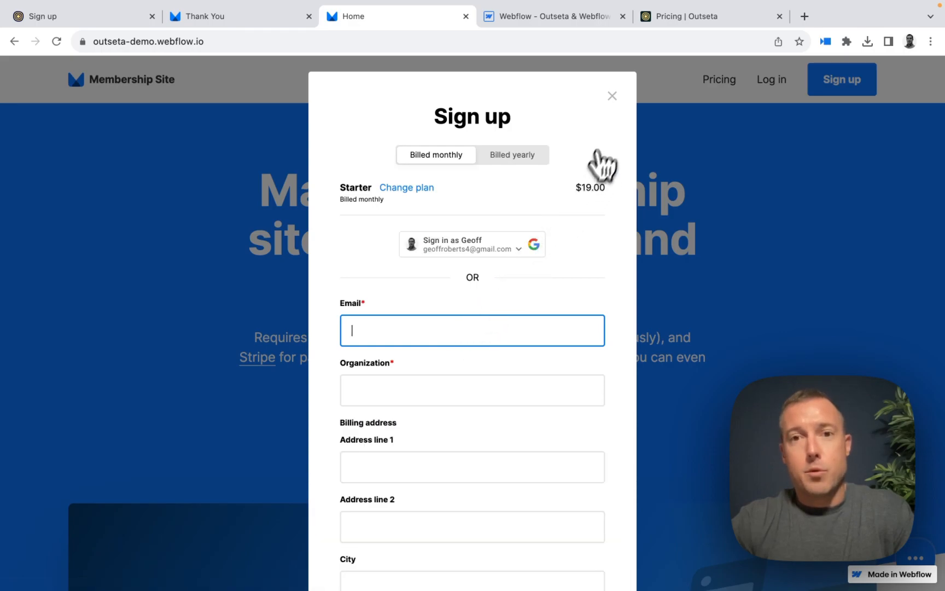
left_click(612, 96)
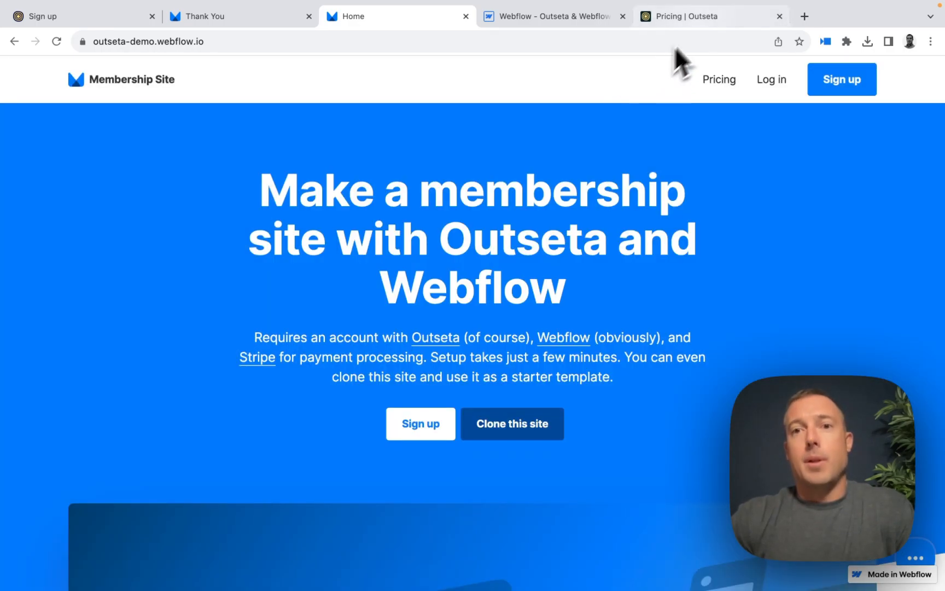
On Outseta's pricing page, preview the Start-up plan's sign-up pop-up and close it.
left_click(702, 25)
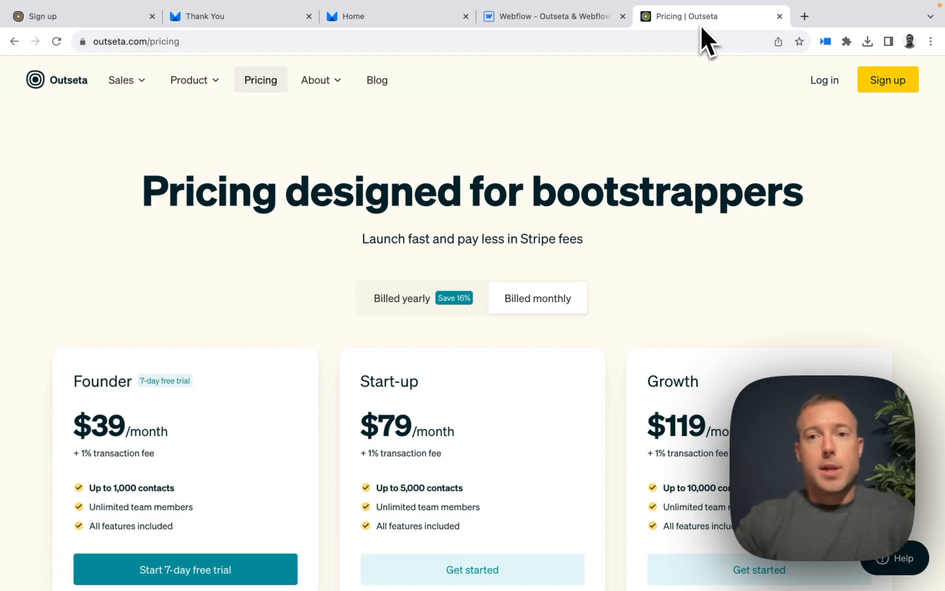
scroll(688, 264, "down", 3)
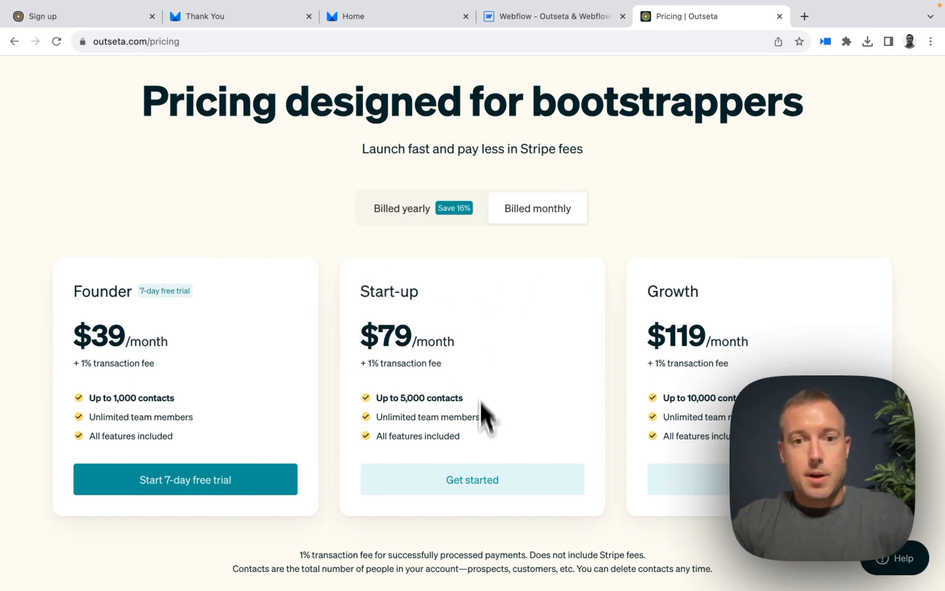
left_click(481, 480)
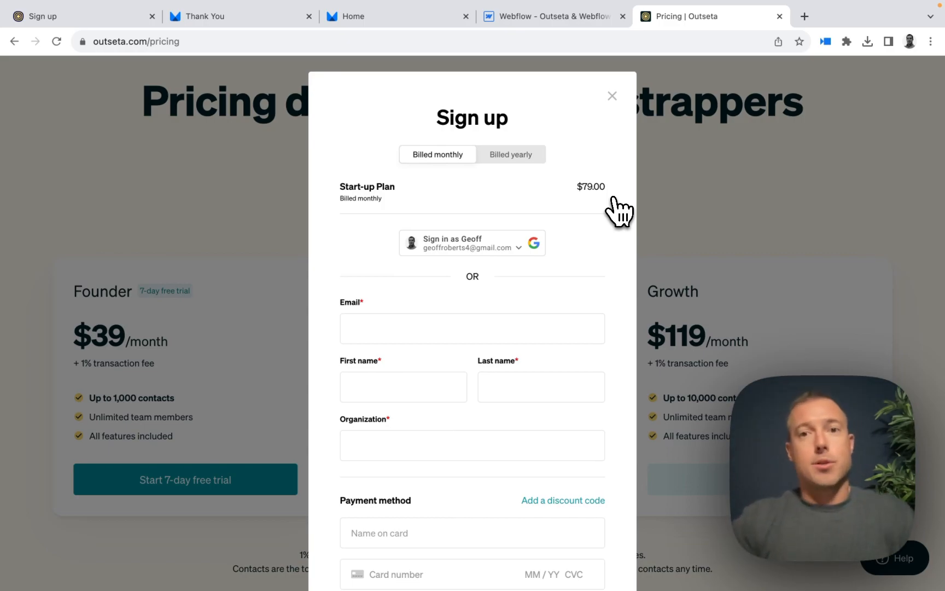
left_click(613, 96)
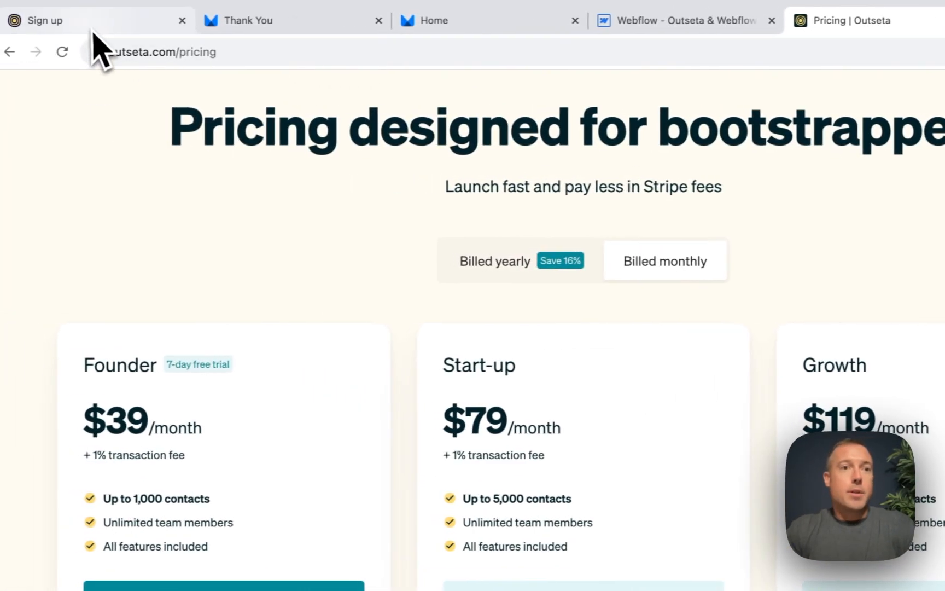
Configure Outseta's sign-up embed as a pop-up that preselects a plan, with Pro as the plan.
left_click(94, 31)
scroll(300, 320, "down", 5)
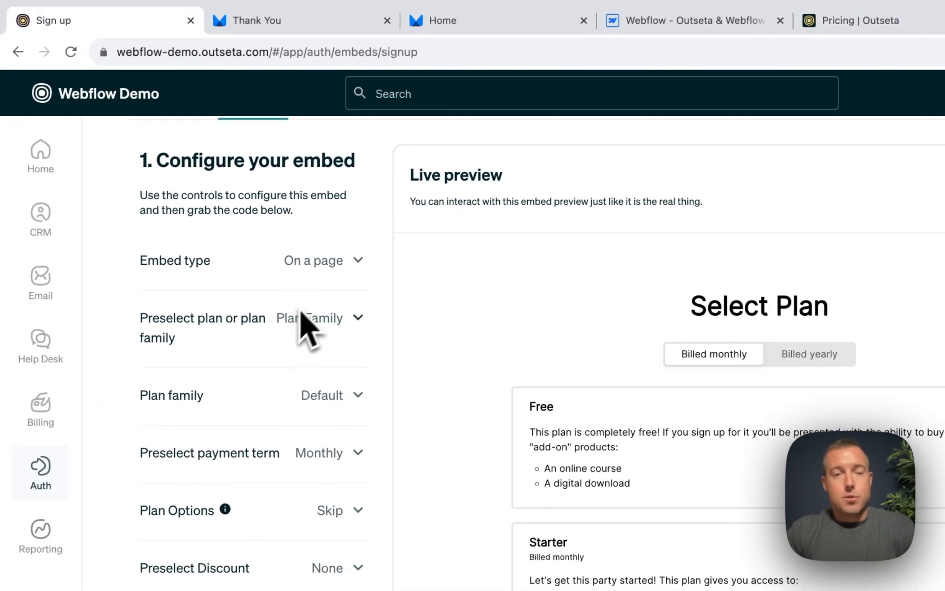
left_click(332, 270)
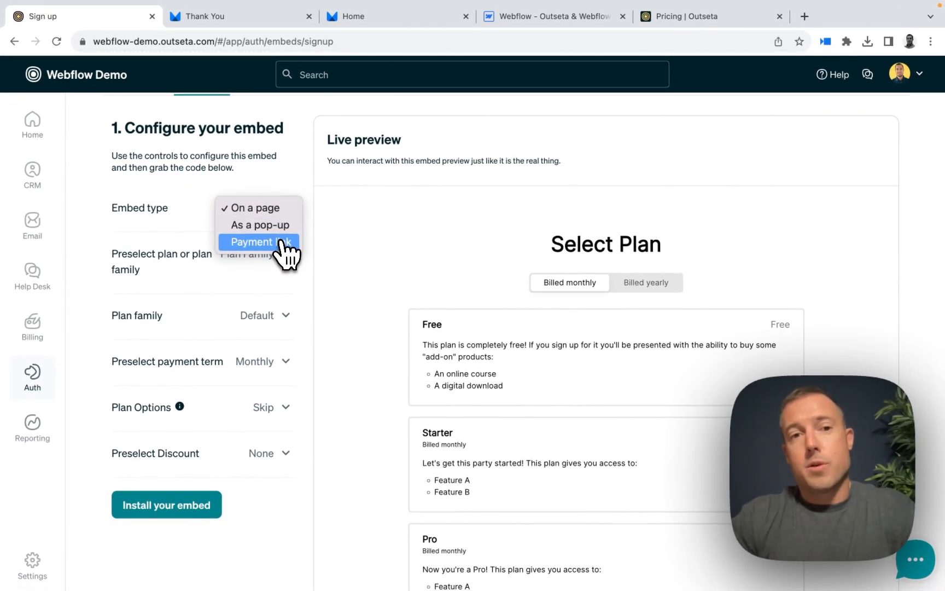
left_click(261, 226)
left_click(257, 241)
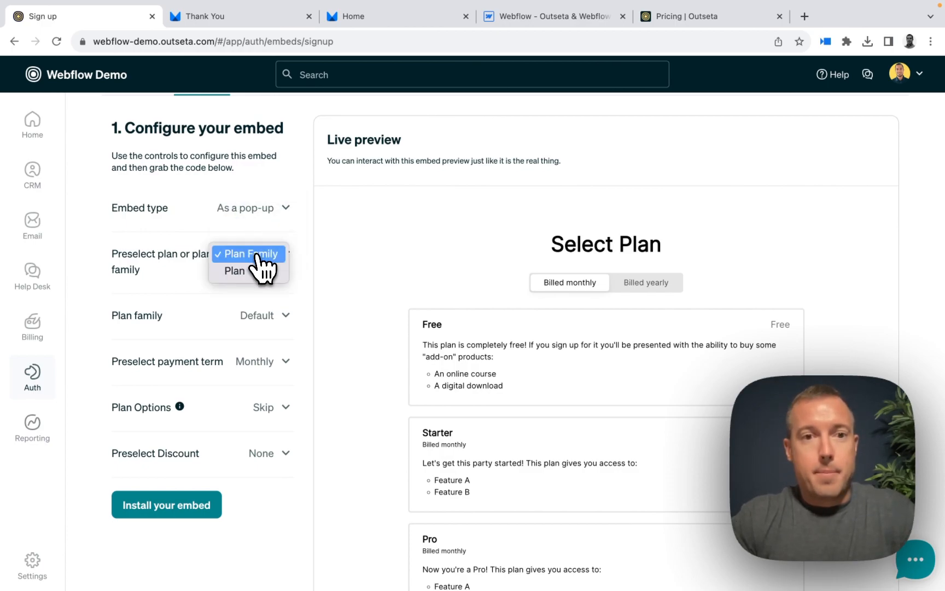
left_click(262, 288)
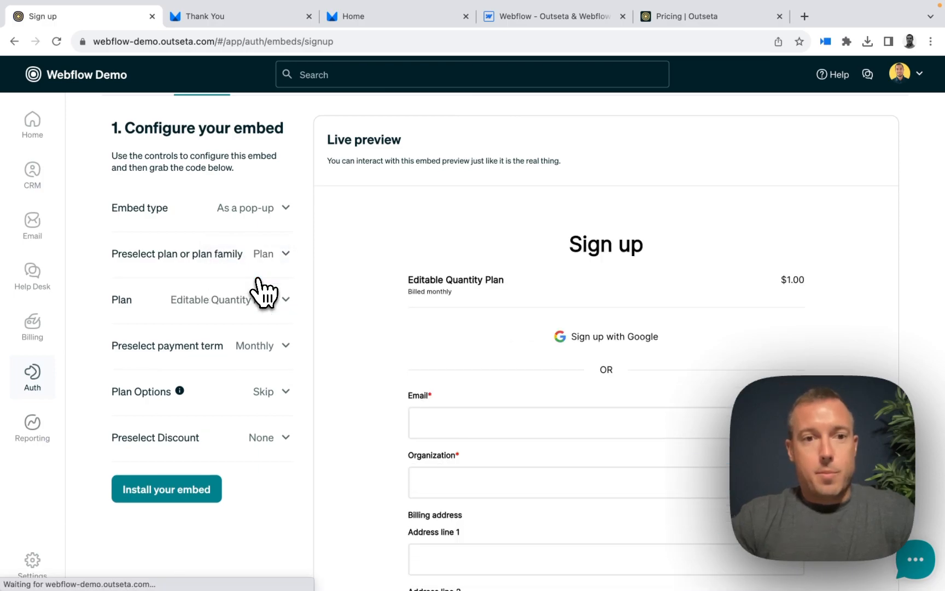
left_click(264, 310)
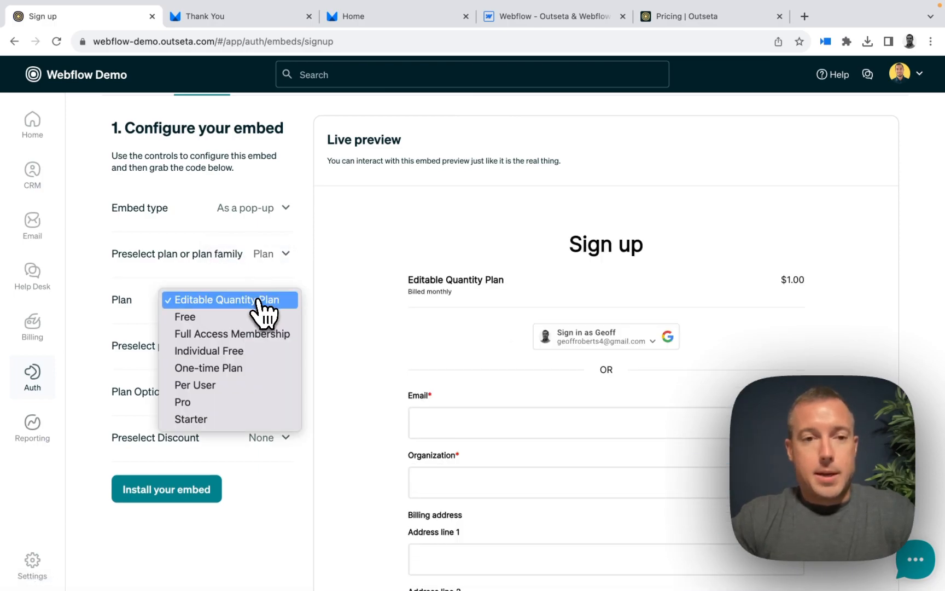
left_click(256, 403)
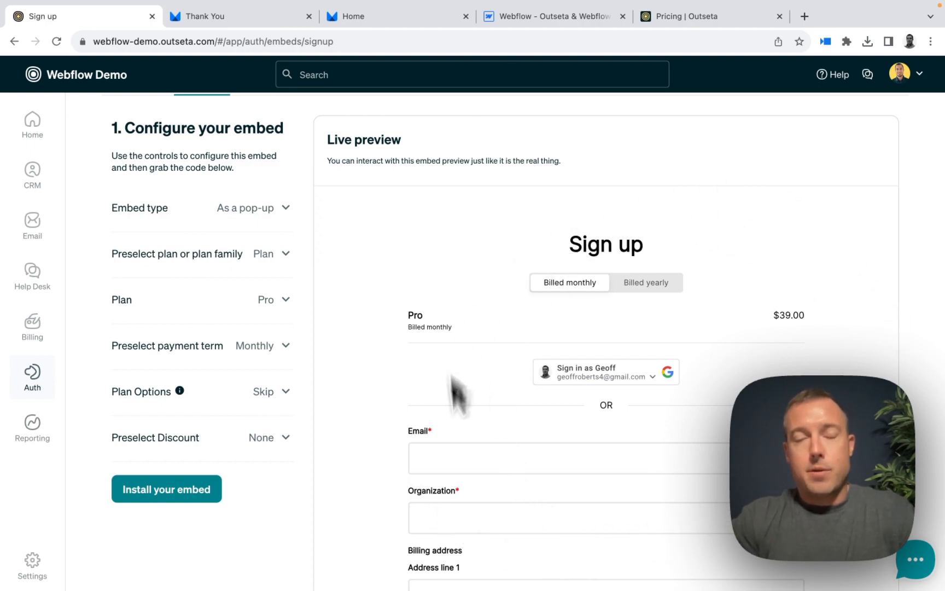
Select the pop-up trigger URL in the sign-up embed's install section and return to the live demo home page.
scroll(675, 555, "down", 2)
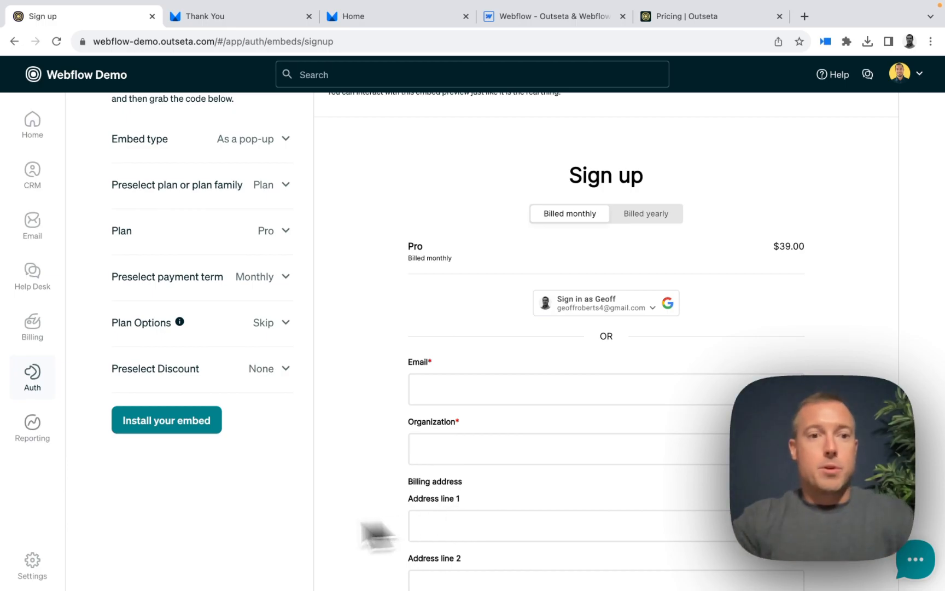
left_click(177, 439)
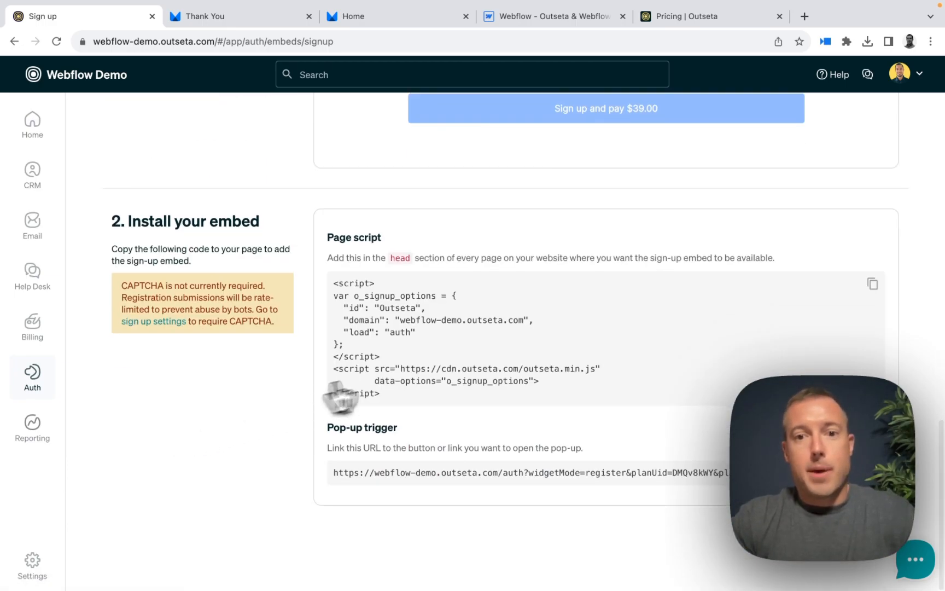
triple_click(531, 473)
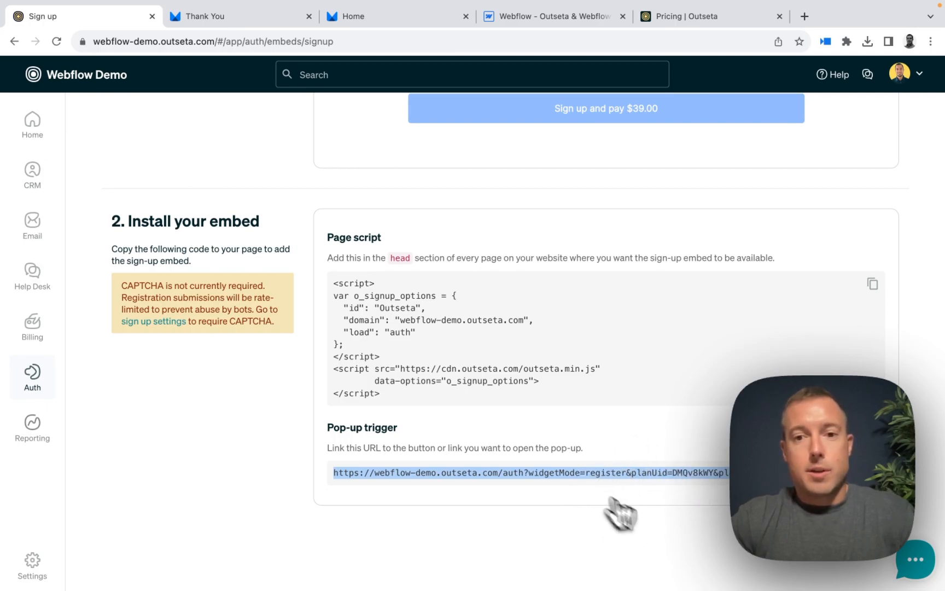
scroll(665, 511, "up", 15)
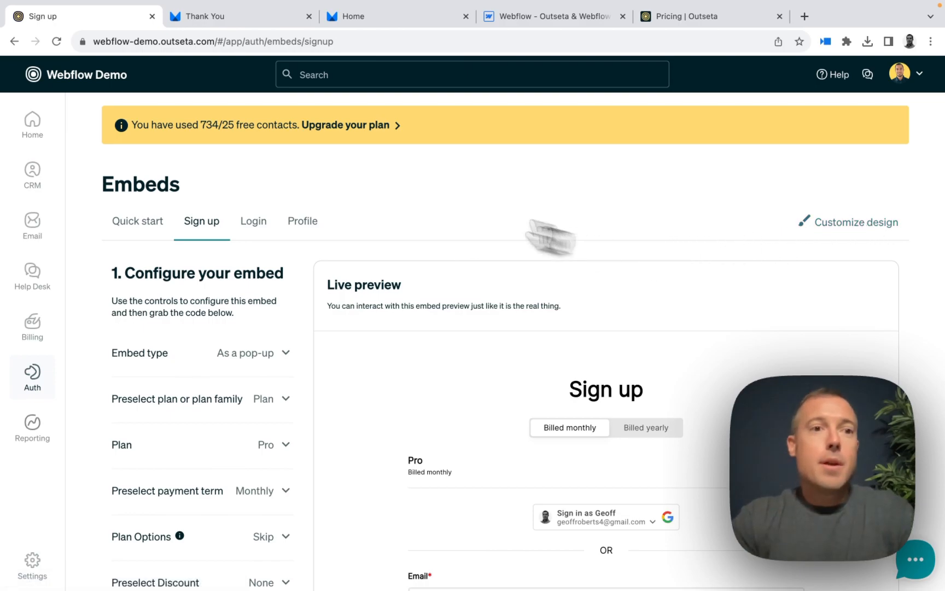
left_click(369, 23)
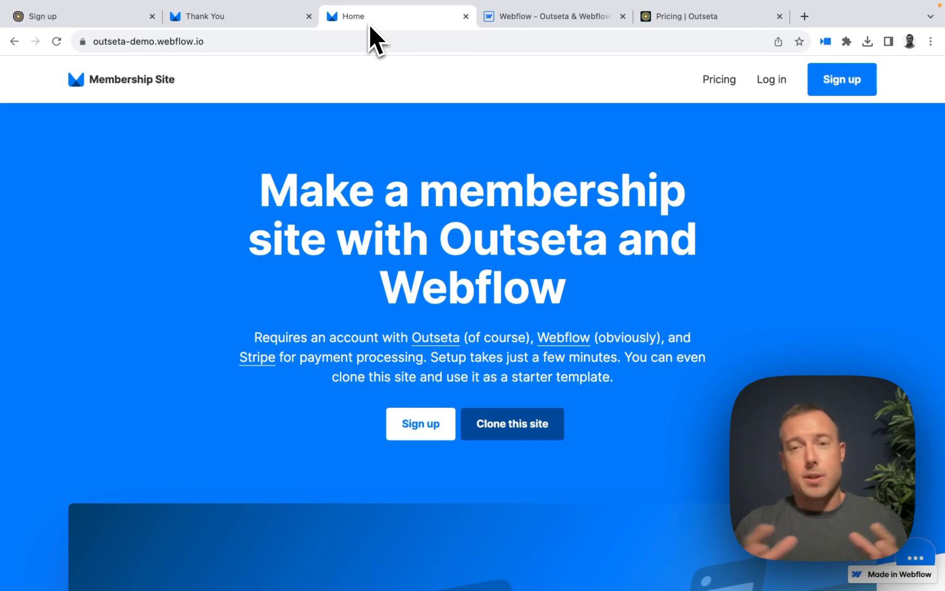